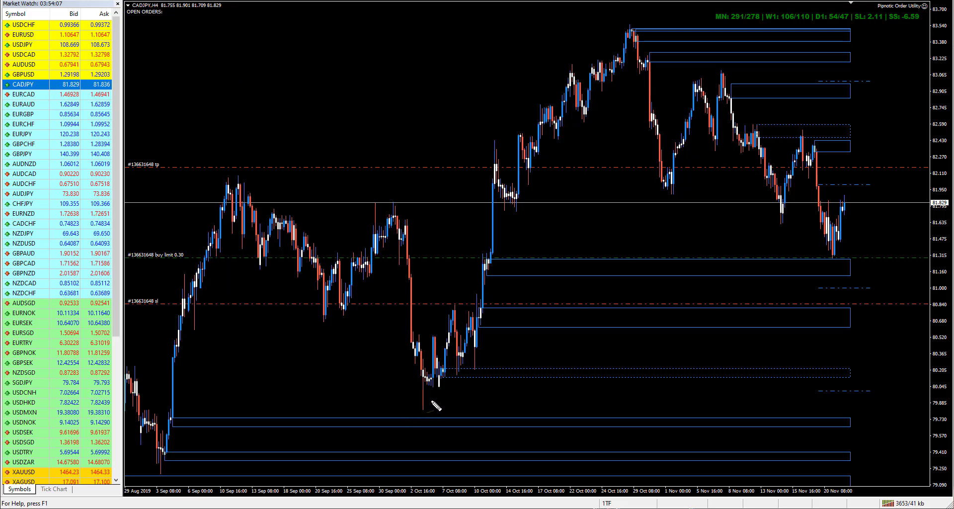
Step: Circle the early October swing low and late October high in yellow, and trace the rise and the decline to the 20 November low
{"action": "mouse_move", "coordinate": [436, 400]}
{"action": "left_mouse_down"}
{"action": "mouse_move", "coordinate": [424, 426]}
{"action": "mouse_move", "coordinate": [434, 392]}
{"action": "mouse_move", "coordinate": [437, 415]}
{"action": "left_mouse_up"}
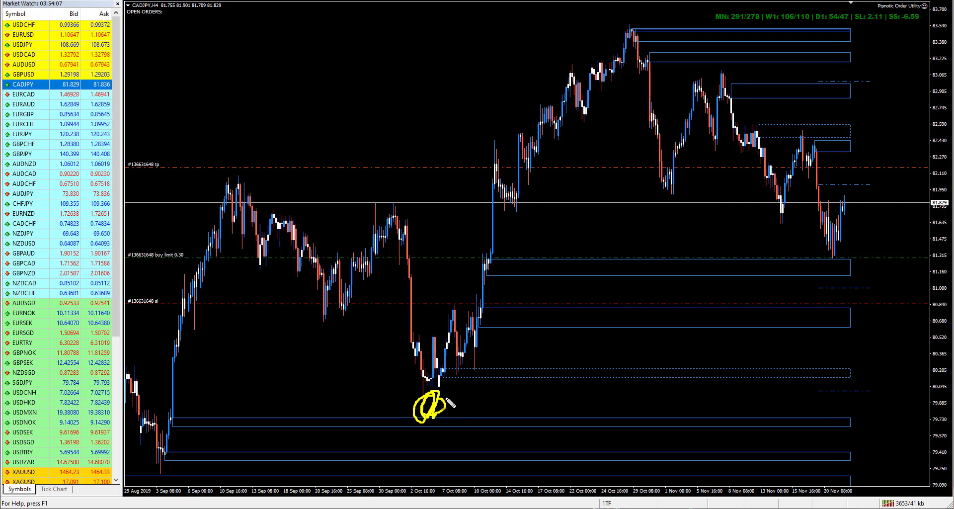
{"action": "left_click_drag", "start_coordinate": [625, 23], "coordinate": [834, 257]}
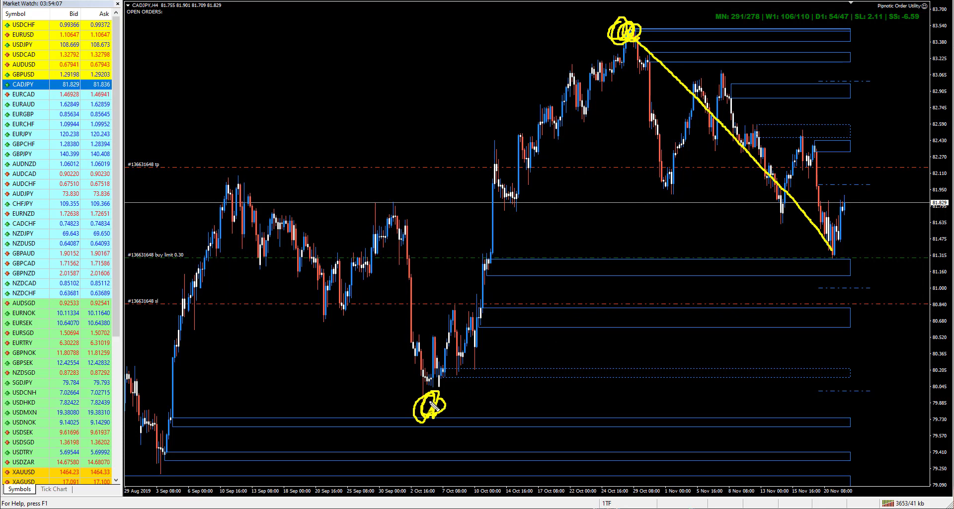
{"action": "left_click_drag", "start_coordinate": [433, 397], "coordinate": [610, 38]}
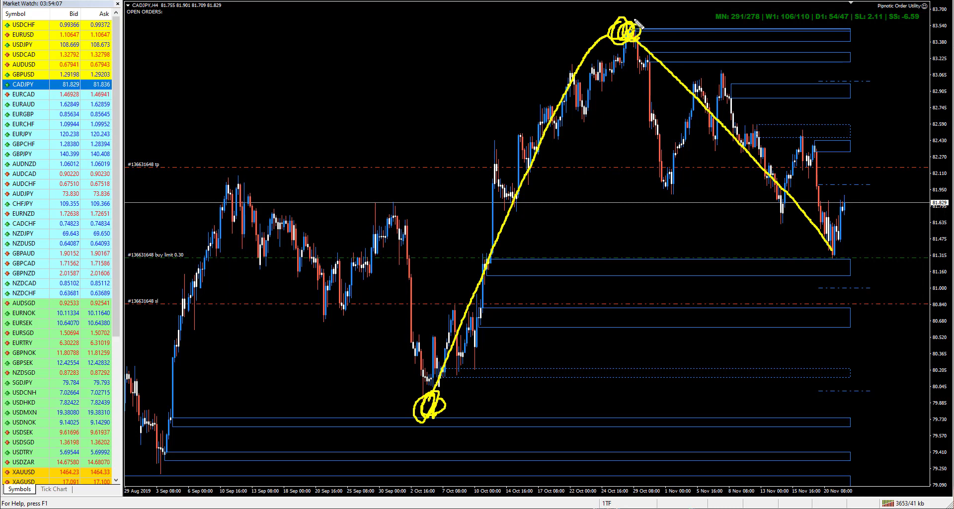
Step: Mark the reaction area just below the October peak and box the early November and 13 November lows where price broke through
{"action": "mouse_move", "coordinate": [630, 28]}
{"action": "left_mouse_down"}
{"action": "mouse_move", "coordinate": [623, 18]}
{"action": "mouse_move", "coordinate": [631, 58]}
{"action": "mouse_move", "coordinate": [648, 67]}
{"action": "mouse_move", "coordinate": [662, 222]}
{"action": "left_mouse_up"}
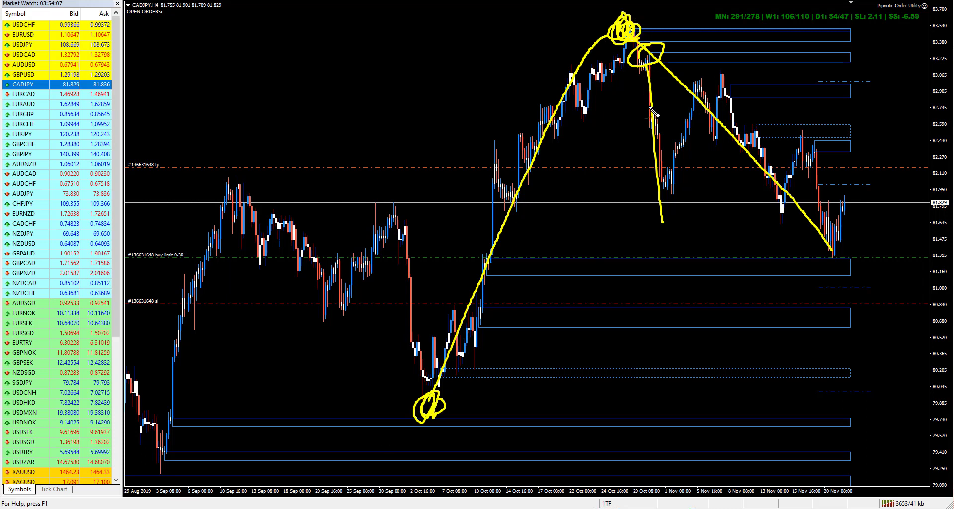
{"action": "key", "text": "ctrl+z"}
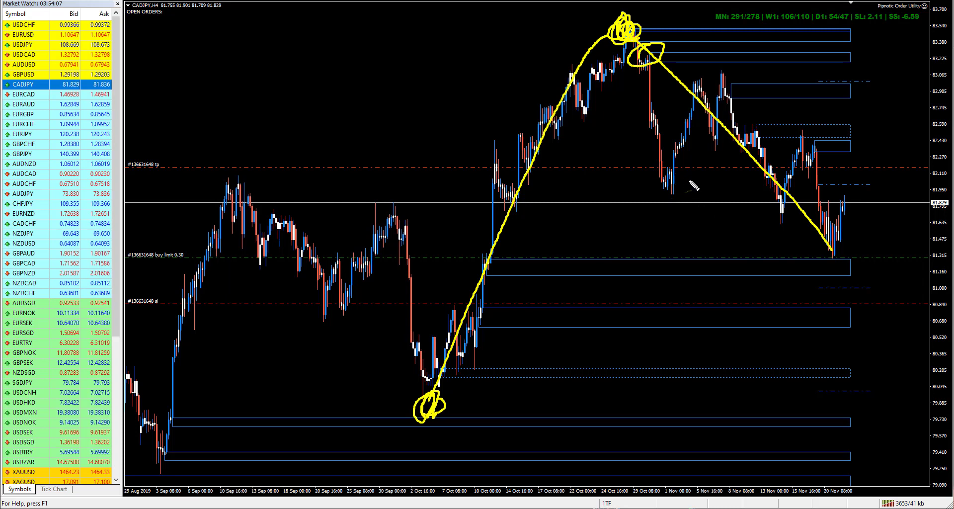
{"action": "mouse_move", "coordinate": [693, 171]}
{"action": "left_mouse_down"}
{"action": "mouse_move", "coordinate": [661, 194]}
{"action": "mouse_move", "coordinate": [768, 192]}
{"action": "mouse_move", "coordinate": [778, 165]}
{"action": "mouse_move", "coordinate": [689, 166]}
{"action": "left_mouse_up"}
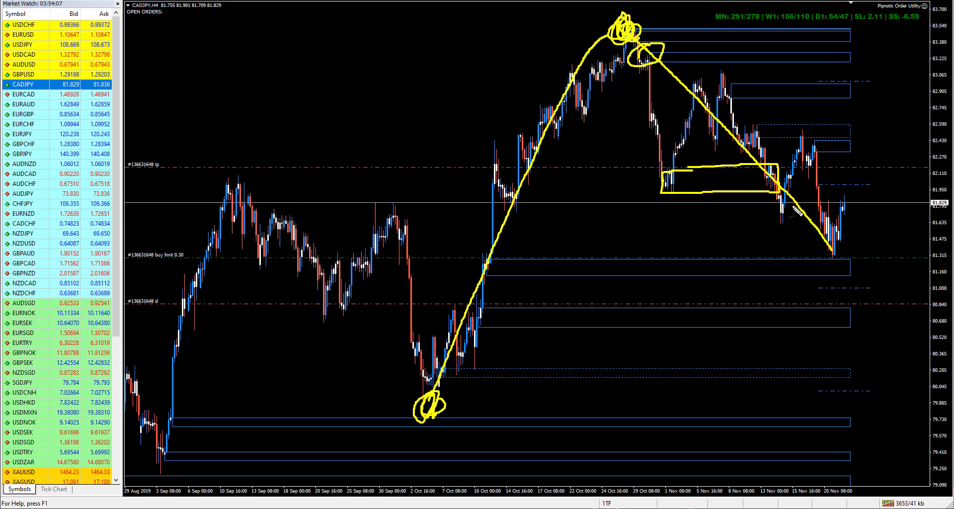
{"action": "mouse_move", "coordinate": [828, 202]}
{"action": "left_mouse_down"}
{"action": "mouse_move", "coordinate": [774, 212]}
{"action": "mouse_move", "coordinate": [838, 215]}
{"action": "mouse_move", "coordinate": [829, 202]}
{"action": "left_mouse_up"}
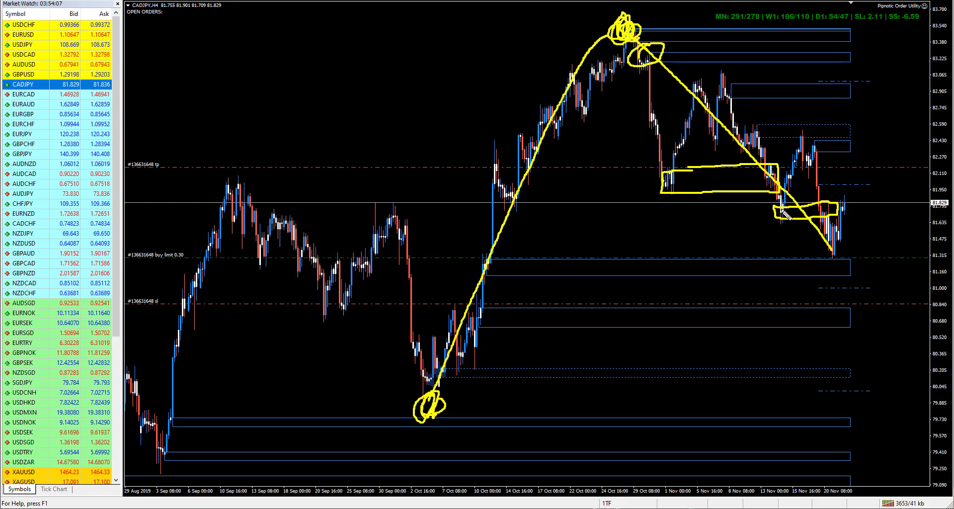
{"action": "left_click_drag", "start_coordinate": [784, 215], "coordinate": [801, 134]}
Step: Undo the yellow zone markings on the decline, keeping the swing circles and the two trend strokes
{"action": "key", "text": "ctrl+z"}
{"action": "key", "text": "ctrl+z"}
{"action": "key", "text": "ctrl+z"}
{"action": "key", "text": "ctrl+z"}
{"action": "key", "text": "ctrl+z"}
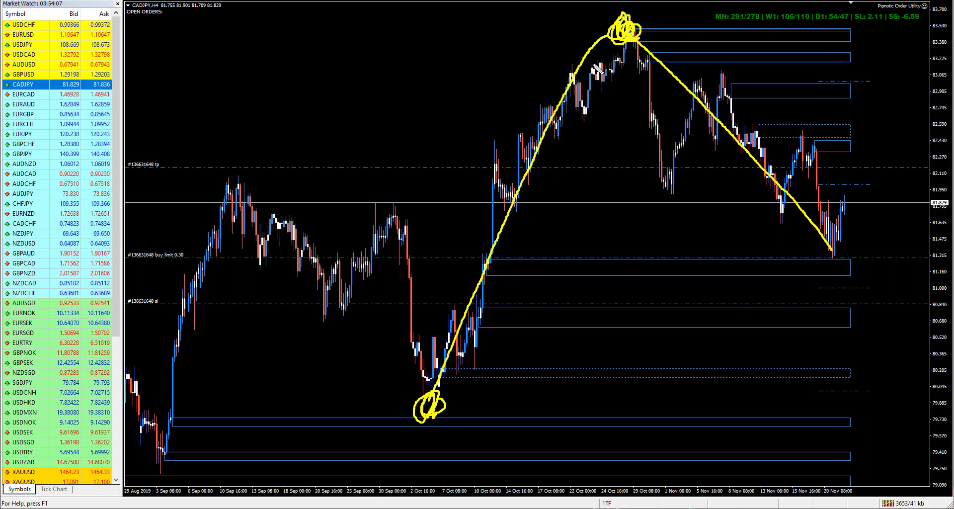
Step: Draw a yellow loop around the whole October rise and another around the whole decline into November
{"action": "mouse_move", "coordinate": [647, 17]}
{"action": "left_mouse_down"}
{"action": "mouse_move", "coordinate": [606, 23]}
{"action": "mouse_move", "coordinate": [468, 203]}
{"action": "mouse_move", "coordinate": [371, 428]}
{"action": "mouse_move", "coordinate": [508, 336]}
{"action": "mouse_move", "coordinate": [620, 143]}
{"action": "mouse_move", "coordinate": [653, 22]}
{"action": "mouse_move", "coordinate": [648, 2]}
{"action": "left_mouse_up"}
{"action": "mouse_move", "coordinate": [854, 146]}
{"action": "left_mouse_down"}
{"action": "mouse_move", "coordinate": [629, 50]}
{"action": "mouse_move", "coordinate": [735, 226]}
{"action": "mouse_move", "coordinate": [864, 168]}
{"action": "mouse_move", "coordinate": [853, 145]}
{"action": "left_mouse_up"}
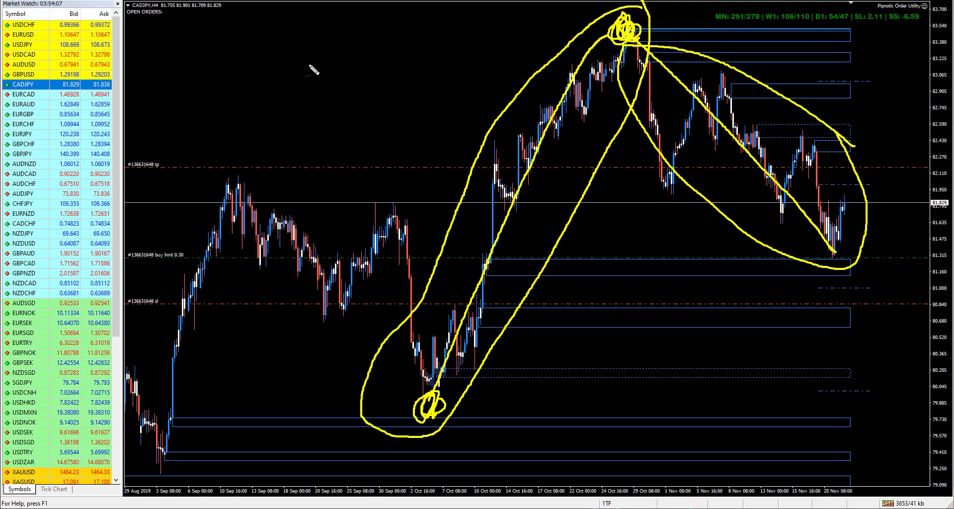
Step: Sketch a V-shaped price pattern in the empty chart area above the September highs and loop each of its legs
{"action": "mouse_move", "coordinate": [240, 33]}
{"action": "left_mouse_down"}
{"action": "mouse_move", "coordinate": [297, 149]}
{"action": "mouse_move", "coordinate": [341, 68]}
{"action": "left_mouse_up"}
{"action": "mouse_move", "coordinate": [241, 28]}
{"action": "left_mouse_down"}
{"action": "mouse_move", "coordinate": [232, 43]}
{"action": "mouse_move", "coordinate": [297, 153]}
{"action": "mouse_move", "coordinate": [273, 52]}
{"action": "mouse_move", "coordinate": [247, 32]}
{"action": "left_mouse_up"}
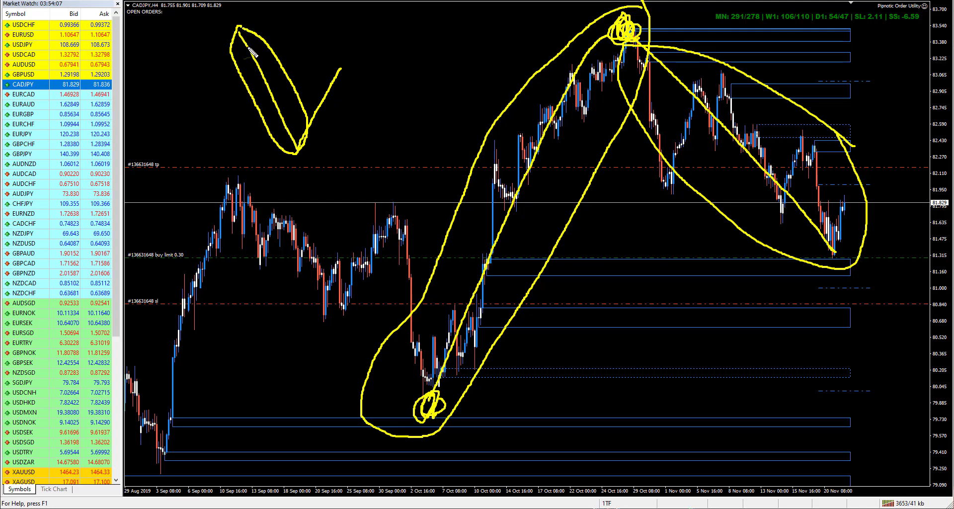
{"action": "mouse_move", "coordinate": [345, 60]}
{"action": "left_mouse_down"}
{"action": "mouse_move", "coordinate": [304, 144]}
{"action": "mouse_move", "coordinate": [358, 52]}
{"action": "mouse_move", "coordinate": [343, 49]}
{"action": "left_mouse_up"}
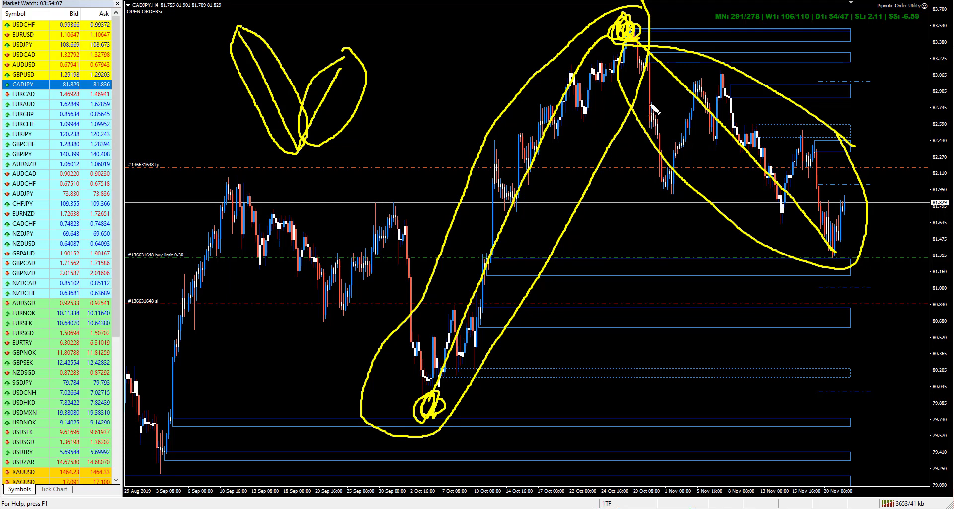
Step: Undo the V sketch, the loops around both legs and the two trend strokes, keeping only the swing circles
{"action": "key", "text": "ctrl+z"}
{"action": "key", "text": "ctrl+z"}
{"action": "key", "text": "ctrl+z"}
{"action": "key", "text": "ctrl+z"}
{"action": "key", "text": "ctrl+z"}
{"action": "key", "text": "ctrl+z"}
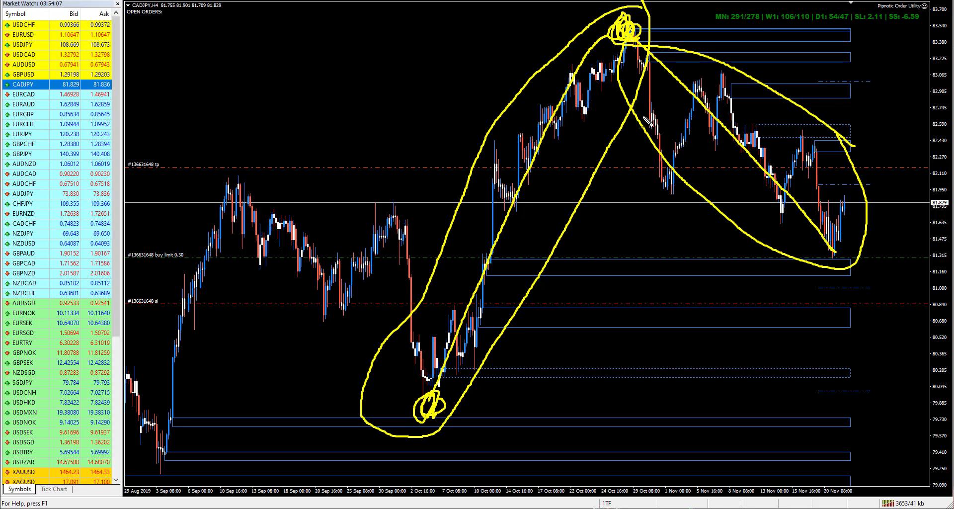
{"action": "key", "text": "ctrl+z"}
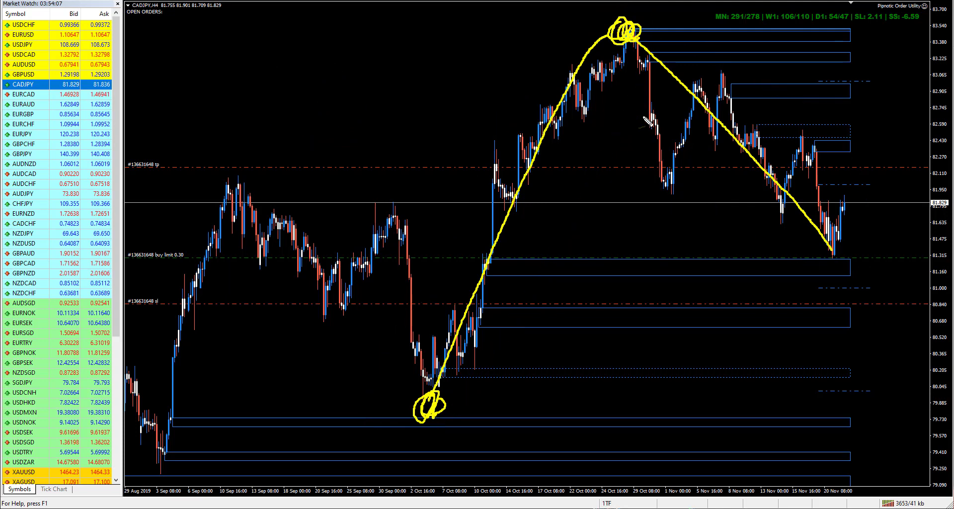
{"action": "key", "text": "ctrl+z"}
{"action": "key", "text": "ctrl+z"}
Step: Circle the 20 November low in yellow and mark the successive higher lows and the base zone along the October rise
{"action": "mouse_move", "coordinate": [841, 252]}
{"action": "left_mouse_down"}
{"action": "mouse_move", "coordinate": [829, 267]}
{"action": "mouse_move", "coordinate": [846, 264]}
{"action": "mouse_move", "coordinate": [839, 265]}
{"action": "left_mouse_up"}
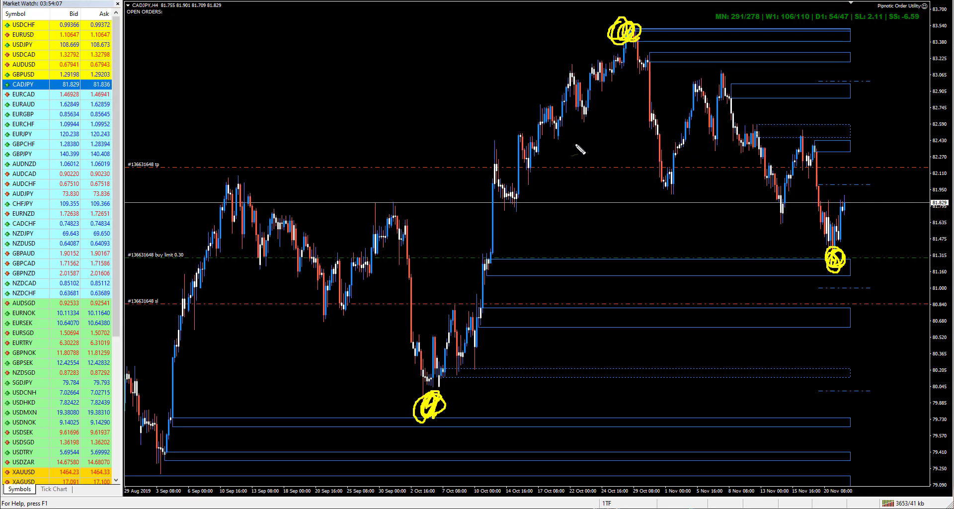
{"action": "left_click_drag", "start_coordinate": [575, 121], "coordinate": [609, 120]}
{"action": "left_click_drag", "start_coordinate": [547, 139], "coordinate": [575, 139]}
{"action": "left_click_drag", "start_coordinate": [522, 183], "coordinate": [558, 184]}
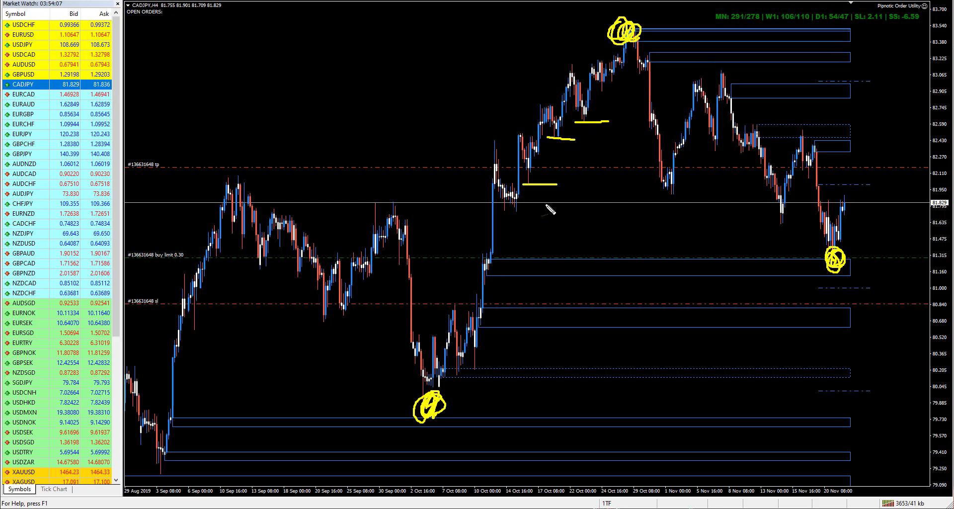
{"action": "left_click_drag", "start_coordinate": [503, 209], "coordinate": [558, 210]}
{"action": "mouse_move", "coordinate": [509, 253]}
{"action": "left_mouse_down"}
{"action": "mouse_move", "coordinate": [497, 254]}
{"action": "mouse_move", "coordinate": [483, 278]}
{"action": "mouse_move", "coordinate": [529, 276]}
{"action": "left_mouse_up"}
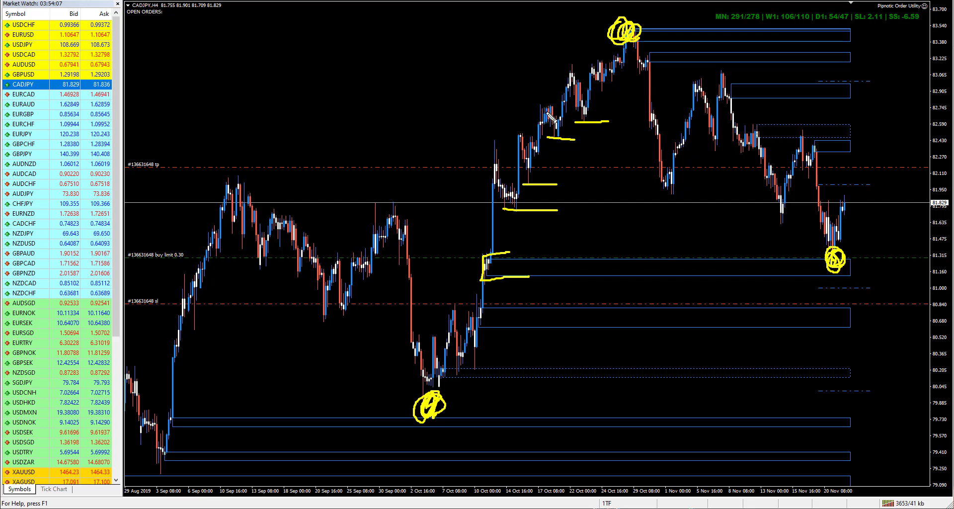
{"action": "left_click_drag", "start_coordinate": [538, 136], "coordinate": [543, 135]}
Step: Undo the yellow marks along the October rise, keeping the three swing circles
{"action": "key", "text": "ctrl+z"}
{"action": "key", "text": "ctrl+z"}
{"action": "key", "text": "ctrl+z"}
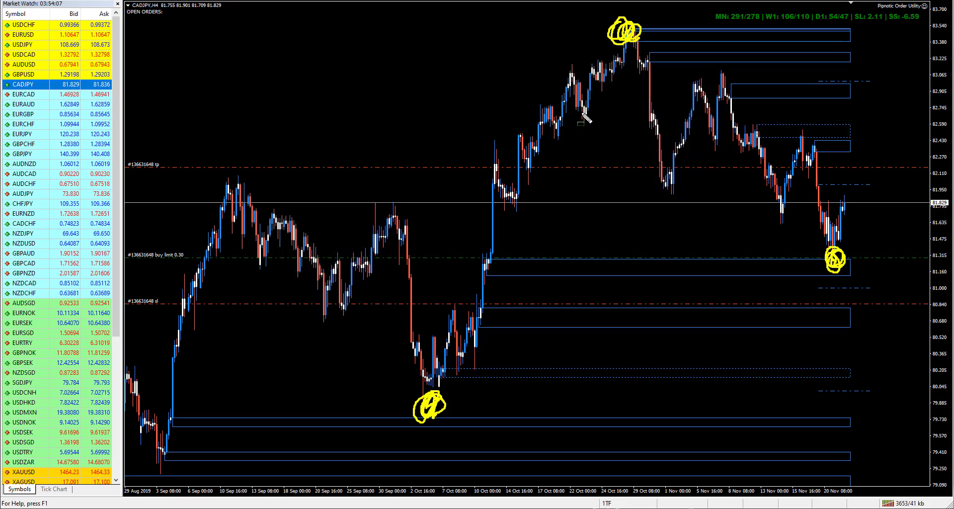
Step: Draw green boxes over the October support zones at about 82.43–82.59, 81.72–82.00 and 82.90–83.07
{"action": "left_click_drag", "start_coordinate": [588, 121], "coordinate": [553, 129]}
{"action": "key", "text": "ctrl+z"}
{"action": "mouse_move", "coordinate": [555, 124]}
{"action": "left_mouse_down"}
{"action": "mouse_move", "coordinate": [579, 138]}
{"action": "mouse_move", "coordinate": [662, 145]}
{"action": "mouse_move", "coordinate": [654, 141]}
{"action": "left_mouse_up"}
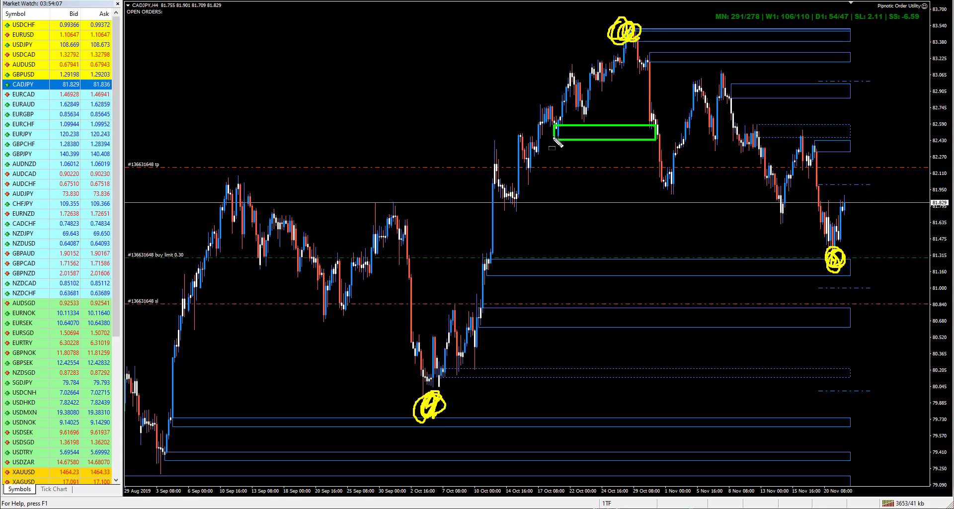
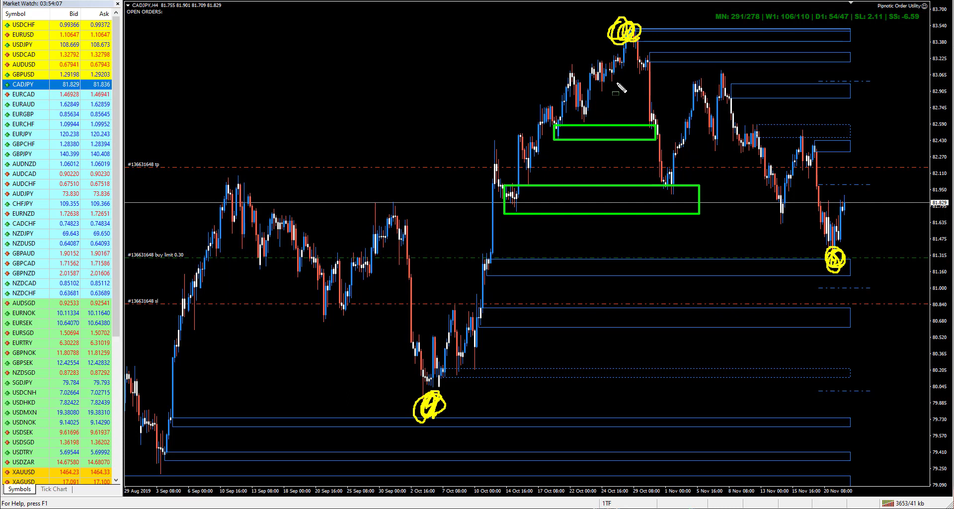
{"action": "left_click_drag", "start_coordinate": [602, 74], "coordinate": [650, 90]}
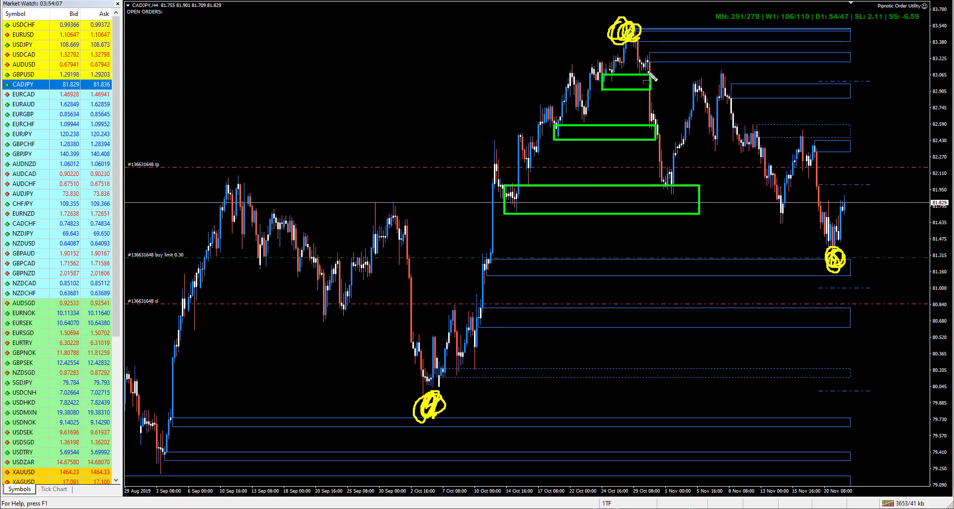
Step: Box in green the price reactions above the zones: the two short late October pauses and the early November rally
{"action": "mouse_move", "coordinate": [638, 50]}
{"action": "left_mouse_down"}
{"action": "mouse_move", "coordinate": [655, 82]}
{"action": "mouse_move", "coordinate": [651, 74]}
{"action": "left_mouse_up"}
{"action": "left_click_drag", "start_coordinate": [646, 100], "coordinate": [655, 123]}
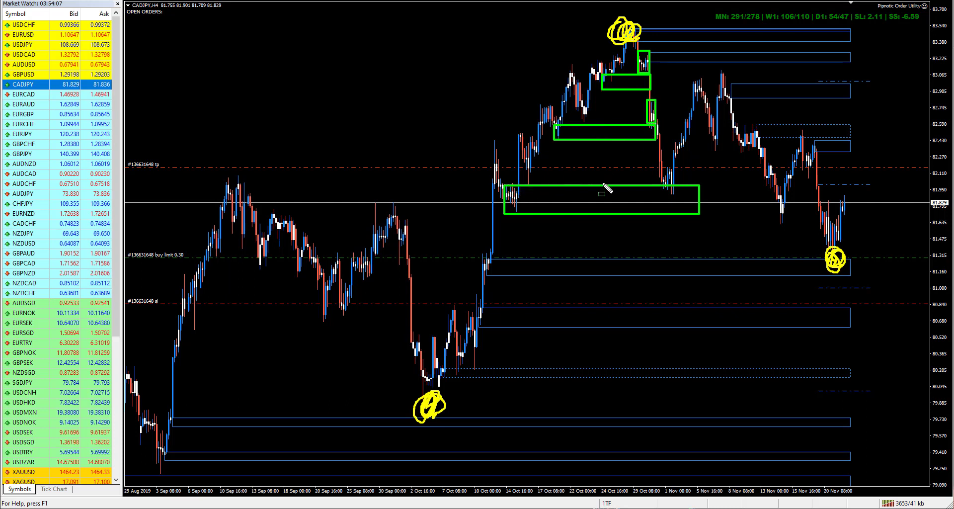
{"action": "left_click_drag", "start_coordinate": [670, 183], "coordinate": [702, 78]}
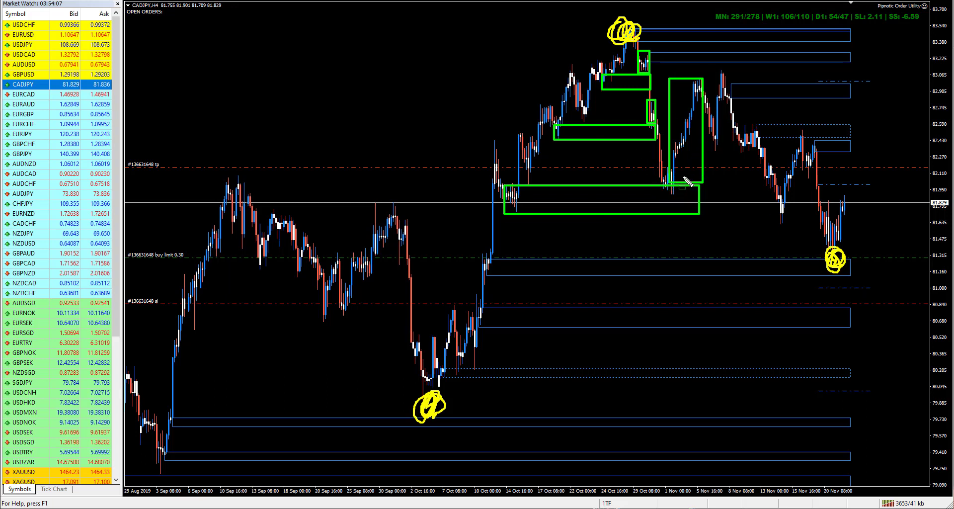
Step: Draw a thin green bar through the middle of each of the three boxed October support zones
{"action": "left_click_drag", "start_coordinate": [545, 200], "coordinate": [645, 200]}
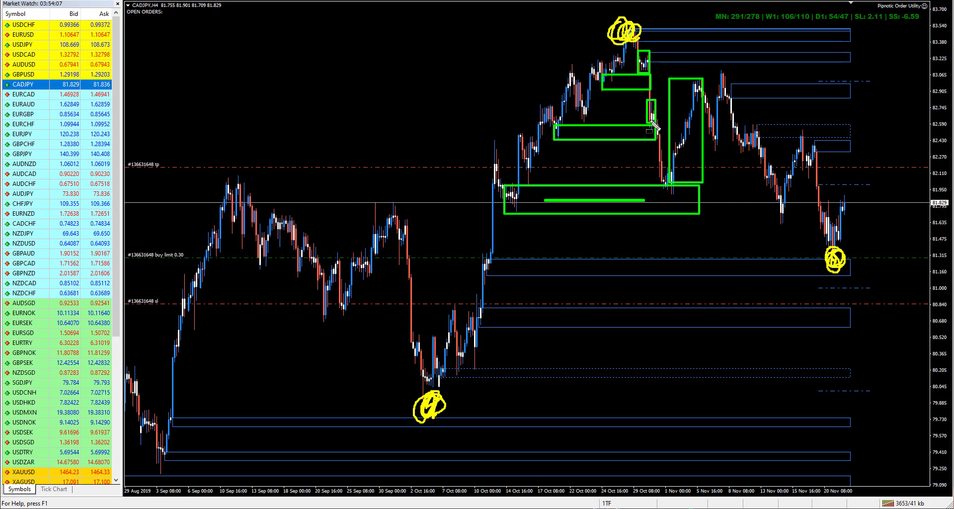
{"action": "left_click_drag", "start_coordinate": [576, 132], "coordinate": [641, 135]}
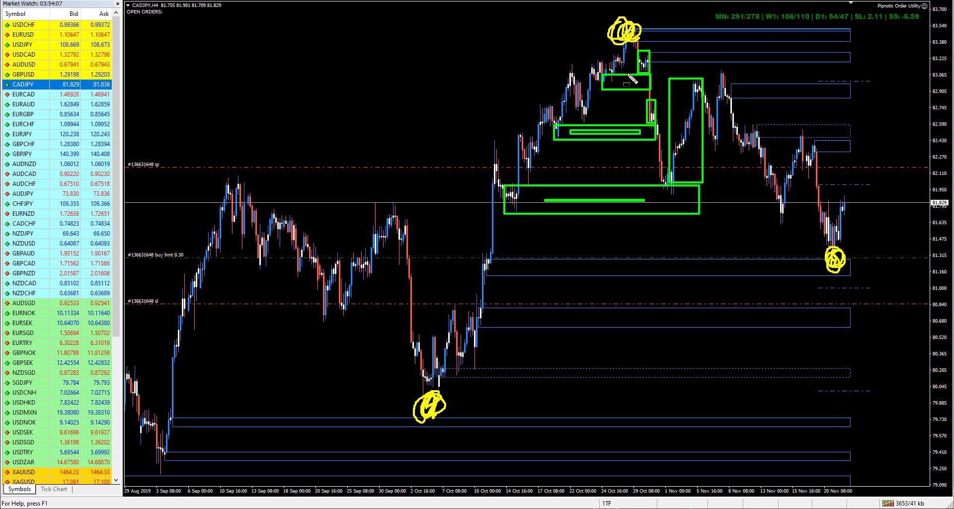
{"action": "left_click_drag", "start_coordinate": [614, 81], "coordinate": [639, 82]}
Step: Trace the rise and decline in yellow, split them with a vertical line through the peak, and loop each side
{"action": "mouse_move", "coordinate": [431, 388]}
{"action": "left_mouse_down"}
{"action": "mouse_move", "coordinate": [621, 33]}
{"action": "mouse_move", "coordinate": [719, 109]}
{"action": "mouse_move", "coordinate": [833, 242]}
{"action": "left_mouse_up"}
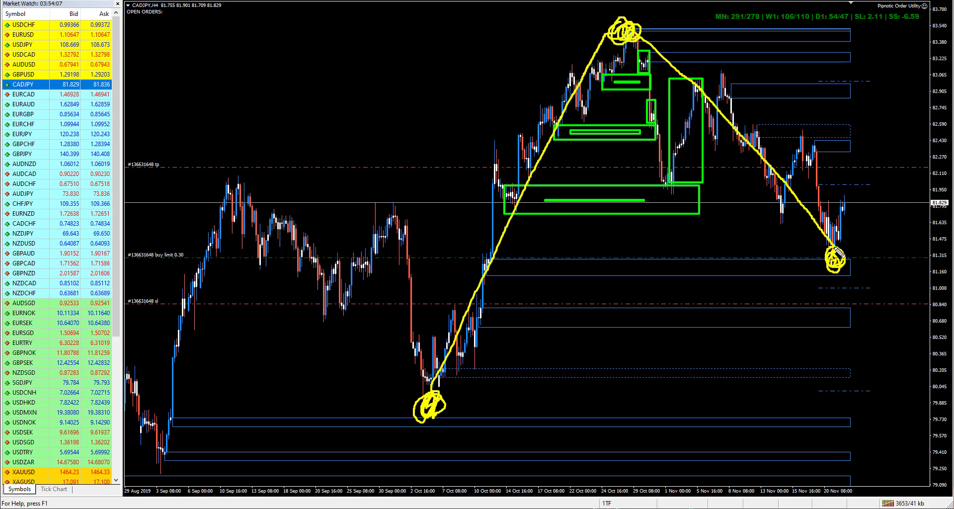
{"action": "left_click_drag", "start_coordinate": [624, 2], "coordinate": [604, 457]}
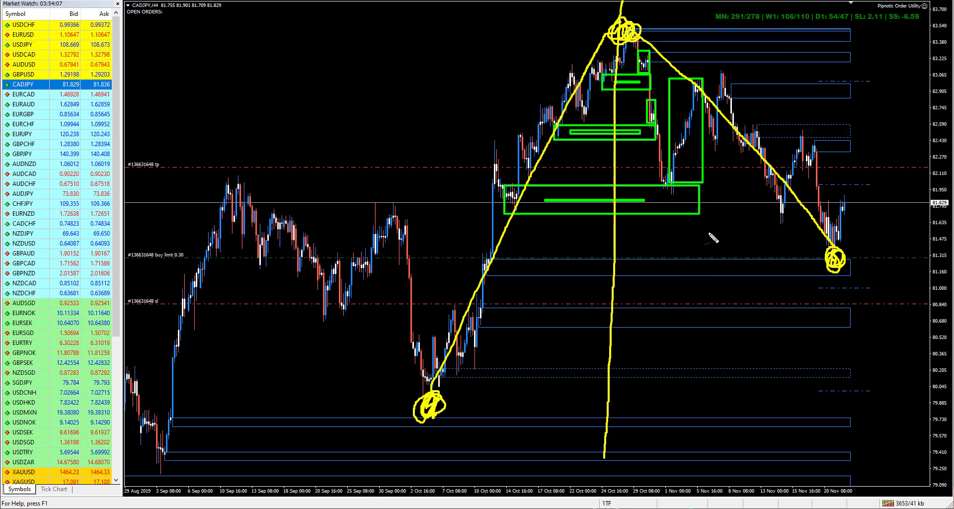
{"action": "mouse_move", "coordinate": [894, 121]}
{"action": "left_mouse_down"}
{"action": "mouse_move", "coordinate": [840, 368]}
{"action": "mouse_move", "coordinate": [869, 116]}
{"action": "left_mouse_up"}
{"action": "mouse_move", "coordinate": [528, 149]}
{"action": "left_mouse_down"}
{"action": "mouse_move", "coordinate": [590, 210]}
{"action": "mouse_move", "coordinate": [553, 144]}
{"action": "left_mouse_up"}
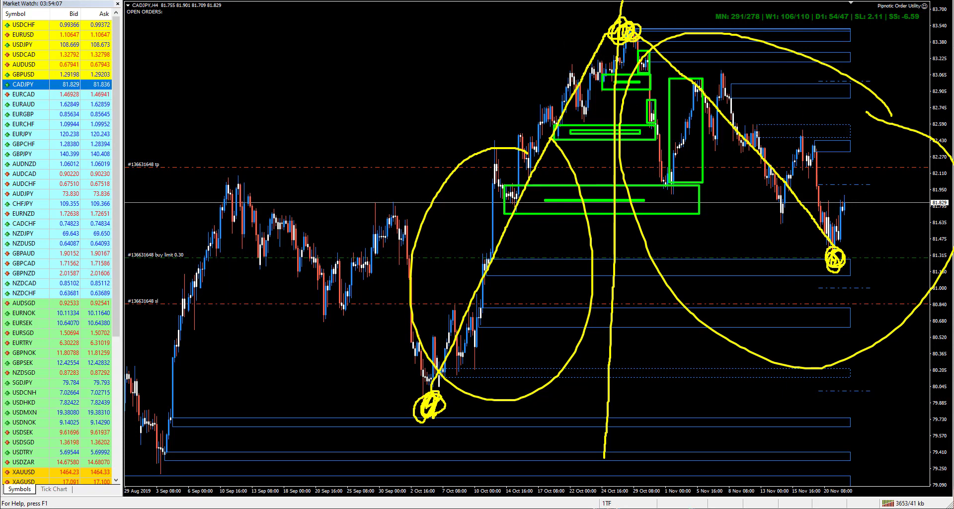
Step: Undo all yellow and green annotations until the CADJPY H4 chart is clean
{"action": "key", "text": "ctrl+z"}
{"action": "key", "text": "ctrl+z"}
{"action": "key", "text": "ctrl+z"}
{"action": "key", "text": "ctrl+z"}
{"action": "key", "text": "ctrl+z"}
{"action": "key", "text": "ctrl+z"}
{"action": "key", "text": "ctrl+z"}
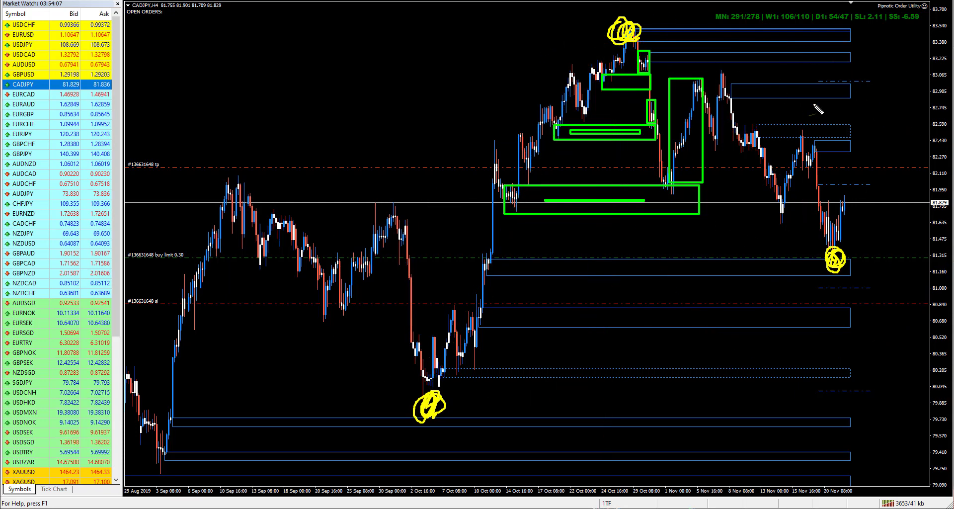
{"action": "key", "text": "ctrl+z"}
{"action": "key", "text": "ctrl+z"}
{"action": "key", "text": "ctrl+z"}
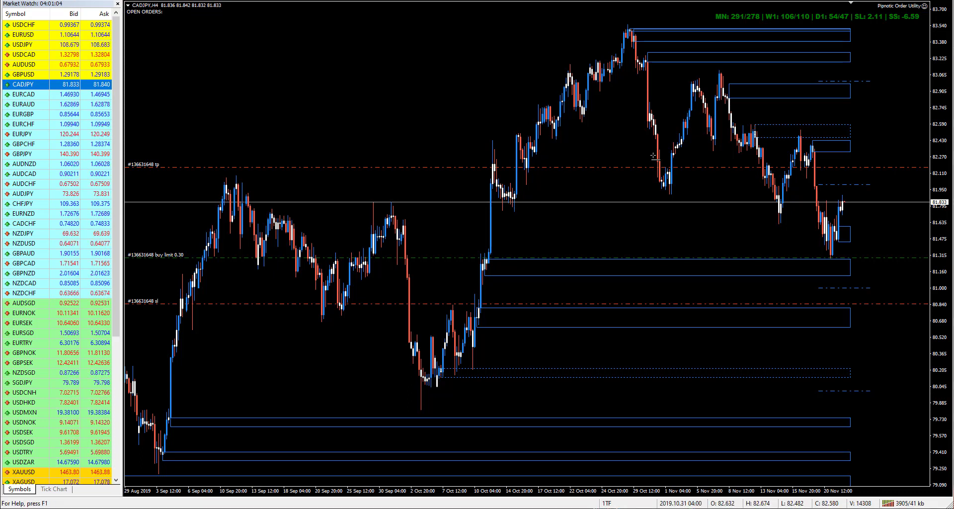
Step: Place a horizontal line on the chart at about 82.89, just below the late October lows
{"action": "left_click", "coordinate": [602, 93]}
{"action": "right_click", "coordinate": [488, 44]}
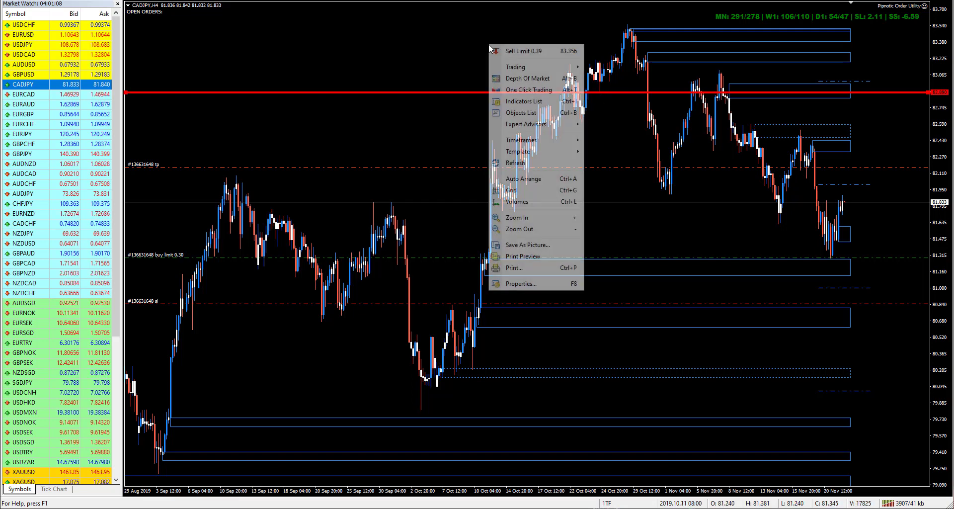
{"action": "left_click", "coordinate": [605, 87]}
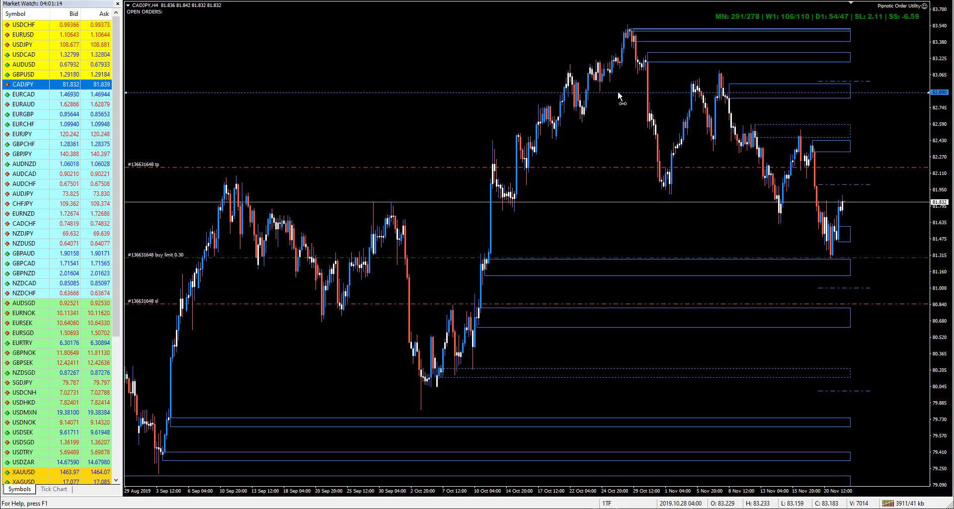
Step: Move the horizontal line down to the early November low, the mid-October lows, and finally the 13 November low at 81.625
{"action": "left_click_drag", "start_coordinate": [619, 96], "coordinate": [667, 194]}
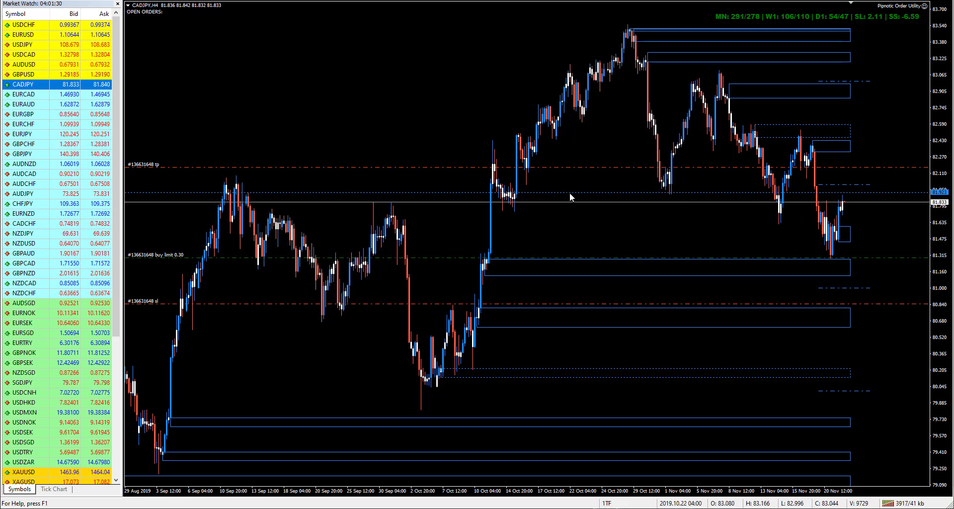
{"action": "left_click_drag", "start_coordinate": [565, 195], "coordinate": [534, 212]}
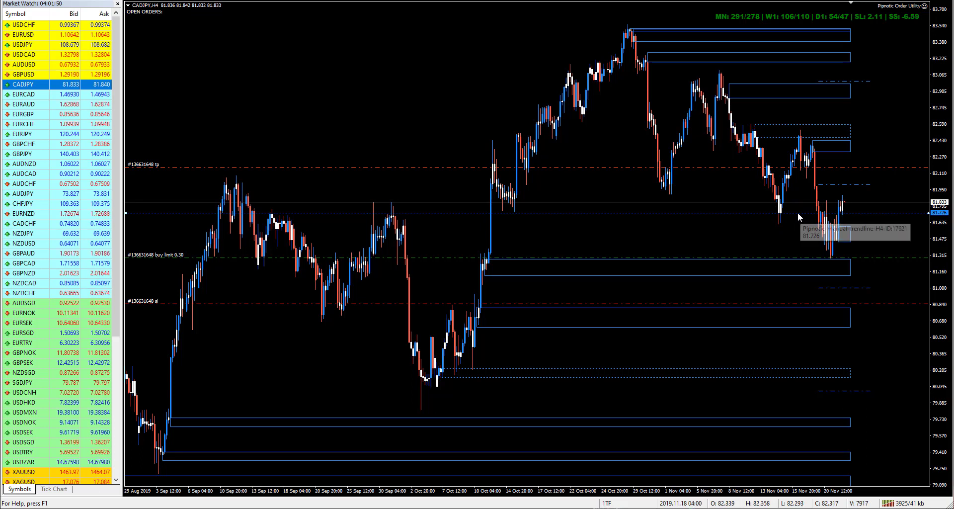
{"action": "left_click_drag", "start_coordinate": [796, 212], "coordinate": [792, 222]}
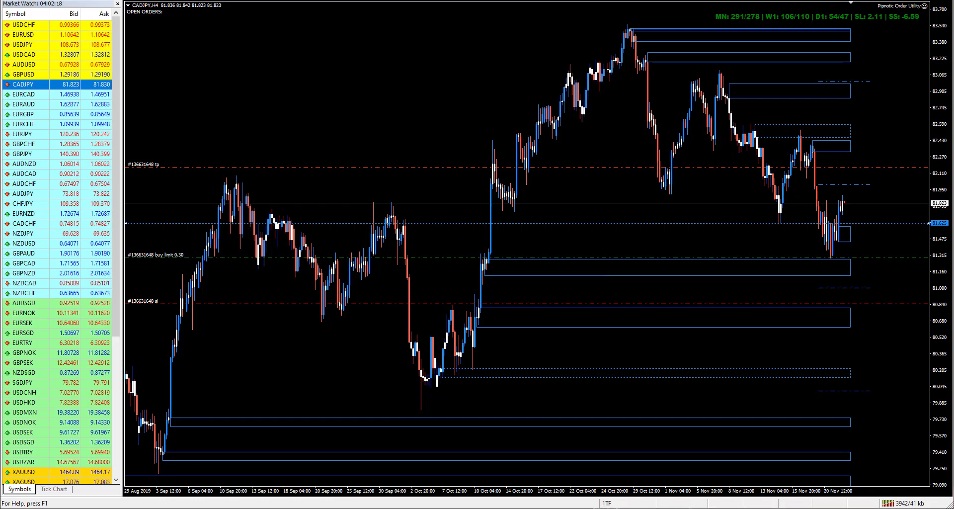
{"action": "scroll", "coordinate": [381, 41], "scroll_direction": "up", "scroll_amount": 1}
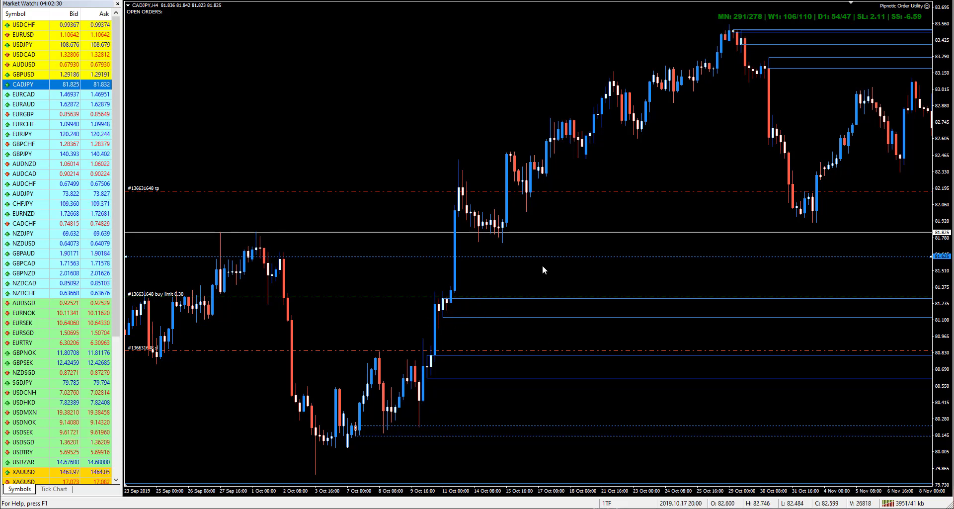
Step: Sketch a yellow ascending triangle with a flat top, narrowing zigzag swings and a rising lower line in the empty area above the early October decline
{"action": "key", "text": "plus"}
{"action": "scroll", "coordinate": [368, 52], "scroll_direction": "down", "scroll_amount": 5}
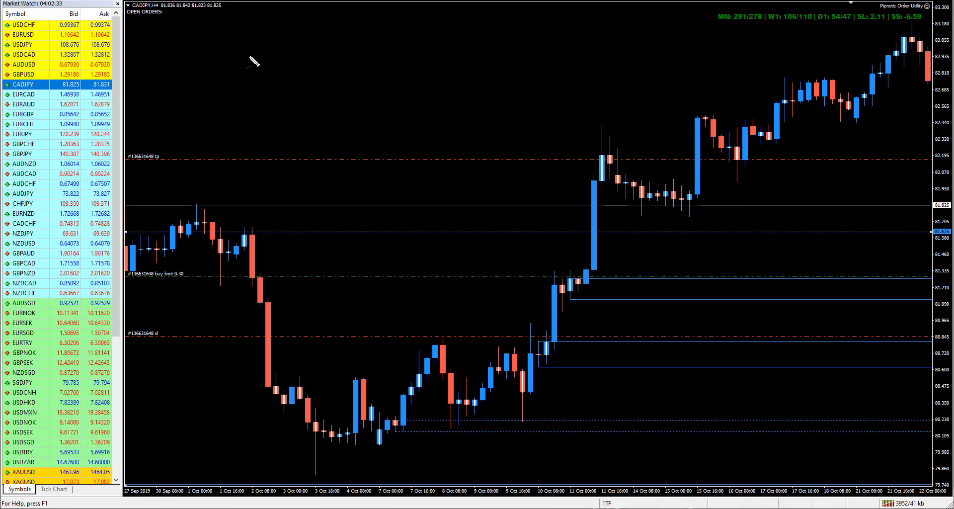
{"action": "left_click_drag", "start_coordinate": [240, 44], "coordinate": [420, 44]}
{"action": "mouse_move", "coordinate": [247, 124]}
{"action": "left_mouse_down"}
{"action": "mouse_move", "coordinate": [269, 44]}
{"action": "mouse_move", "coordinate": [312, 108]}
{"action": "mouse_move", "coordinate": [340, 48]}
{"action": "mouse_move", "coordinate": [366, 80]}
{"action": "mouse_move", "coordinate": [390, 49]}
{"action": "mouse_move", "coordinate": [415, 70]}
{"action": "mouse_move", "coordinate": [446, 19]}
{"action": "left_mouse_up"}
{"action": "left_click_drag", "start_coordinate": [261, 144], "coordinate": [484, 44]}
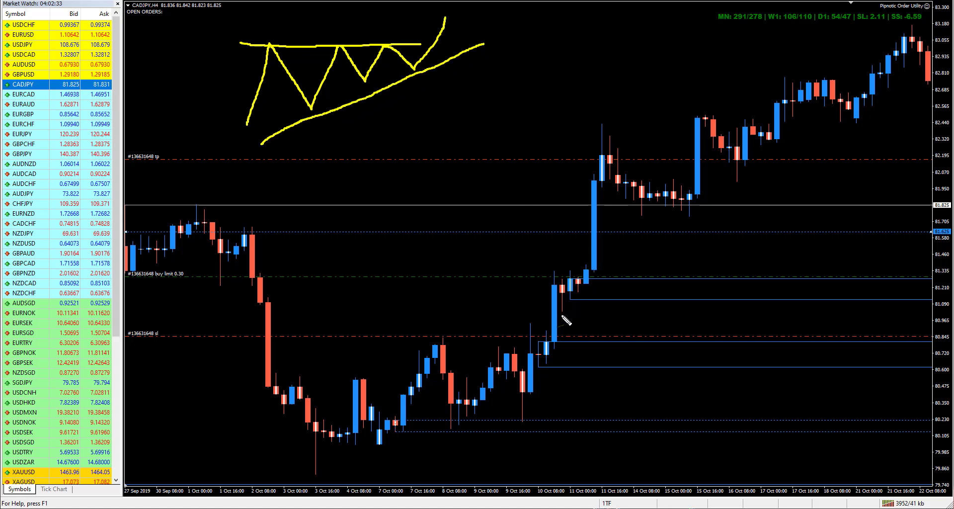
Step: Outline the 10–11 October consolidation as a yellow ascending triangle and retrace the flat top of the example sketch
{"action": "left_click_drag", "start_coordinate": [560, 311], "coordinate": [616, 267]}
{"action": "left_click_drag", "start_coordinate": [540, 271], "coordinate": [616, 270]}
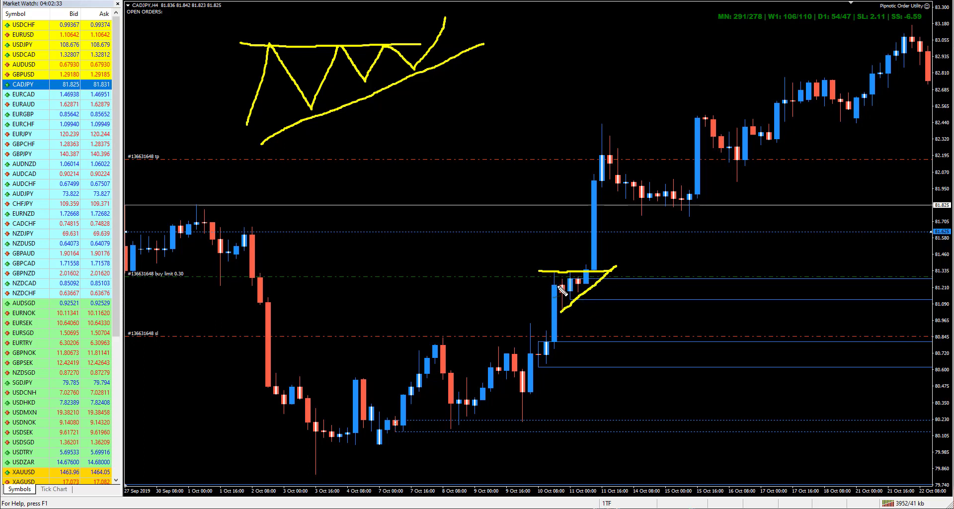
{"action": "mouse_move", "coordinate": [245, 50]}
{"action": "left_mouse_down"}
{"action": "mouse_move", "coordinate": [293, 60]}
{"action": "mouse_move", "coordinate": [408, 48]}
{"action": "mouse_move", "coordinate": [229, 44]}
{"action": "mouse_move", "coordinate": [421, 38]}
{"action": "left_mouse_up"}
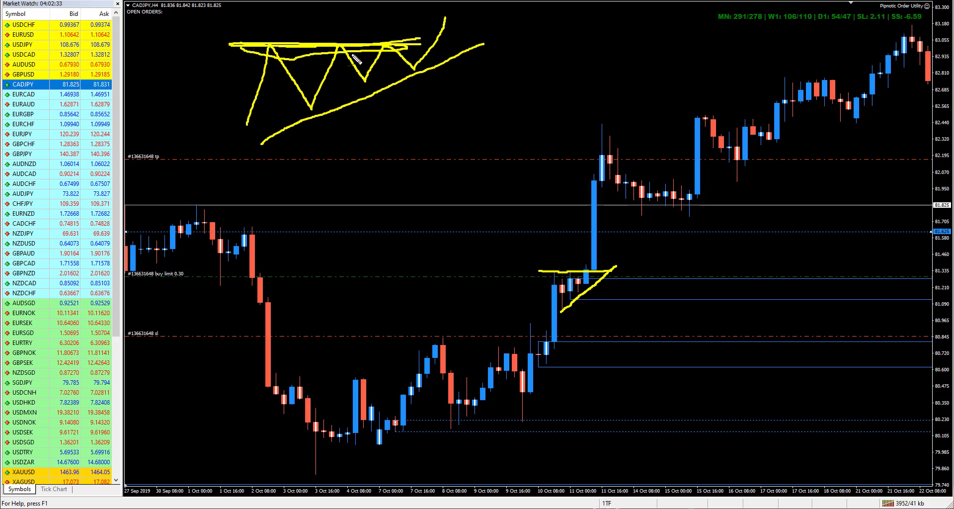
{"action": "mouse_move", "coordinate": [631, 244]}
{"action": "left_mouse_down"}
{"action": "mouse_move", "coordinate": [532, 245]}
{"action": "mouse_move", "coordinate": [599, 339]}
{"action": "mouse_move", "coordinate": [630, 243]}
{"action": "left_mouse_up"}
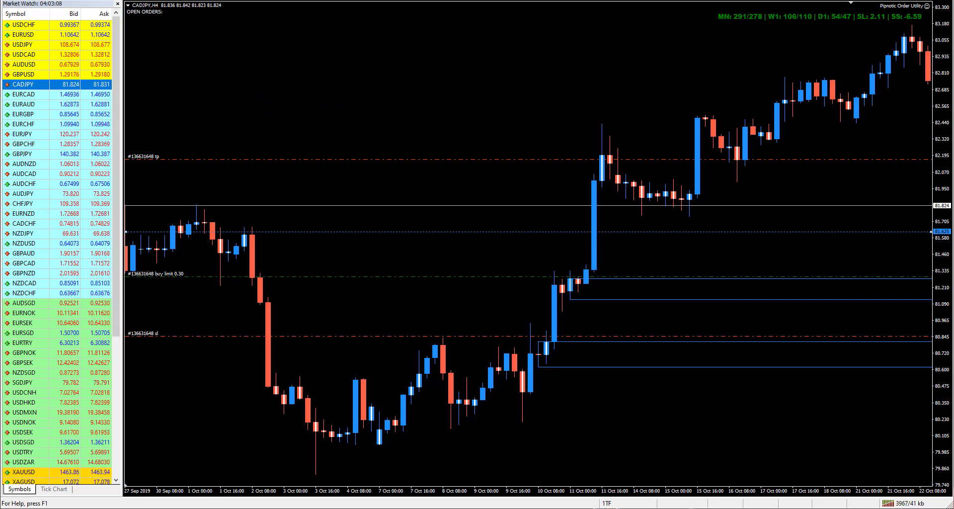
Step: Frame the CADJPY rise from the early October low to the late October peak in green, and the decline after it in red
{"action": "key", "text": "minus"}
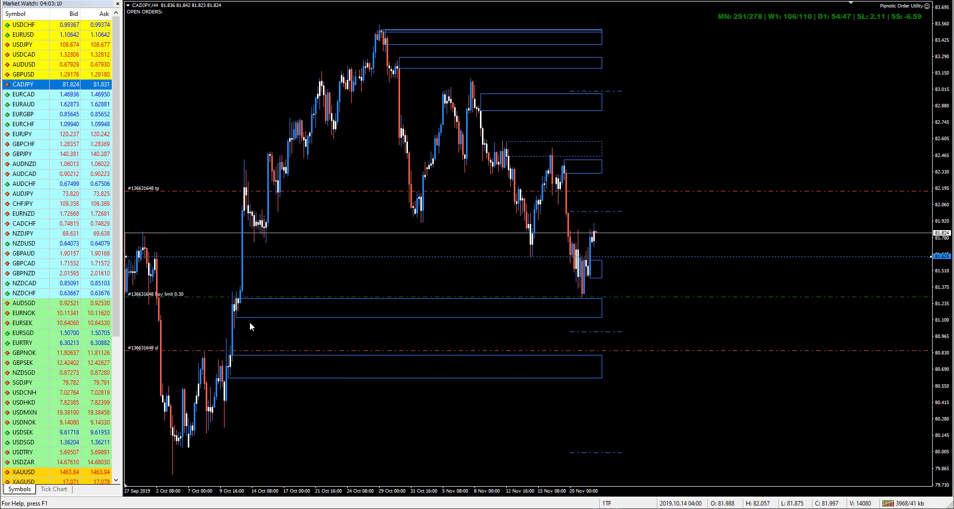
{"action": "left_click_drag", "start_coordinate": [249, 321], "coordinate": [413, 287]}
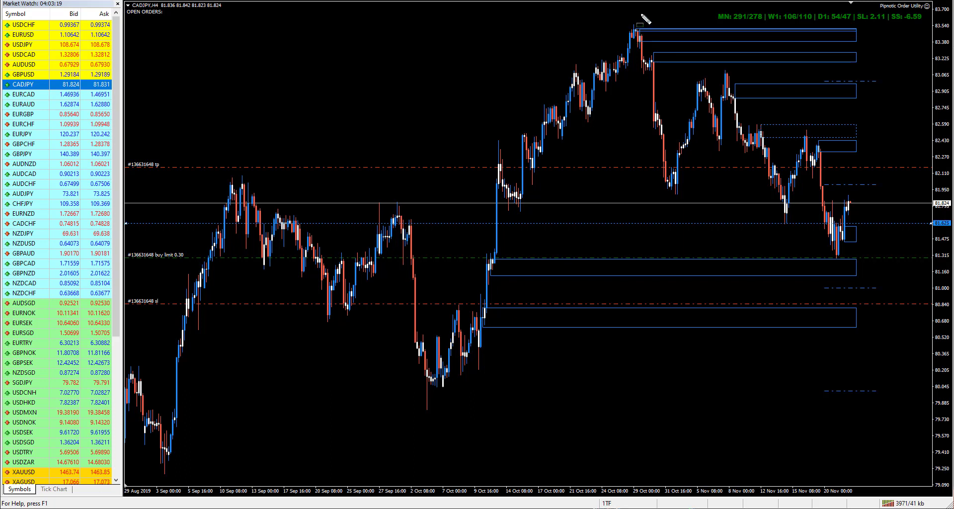
{"action": "mouse_move", "coordinate": [635, 8]}
{"action": "left_mouse_down"}
{"action": "mouse_move", "coordinate": [680, 296]}
{"action": "mouse_move", "coordinate": [723, 377]}
{"action": "left_mouse_up"}
{"action": "left_click_drag", "start_coordinate": [753, 403], "coordinate": [899, 404]}
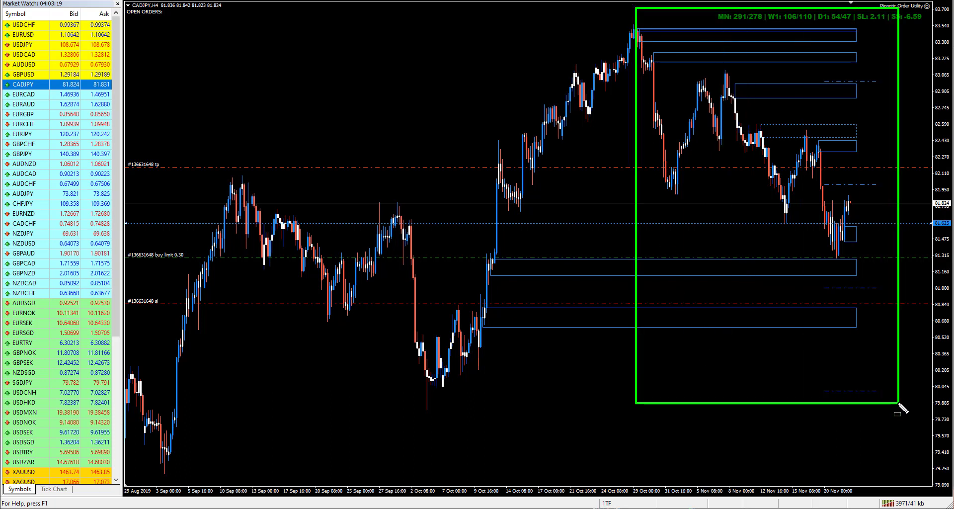
{"action": "key", "text": "Escape"}
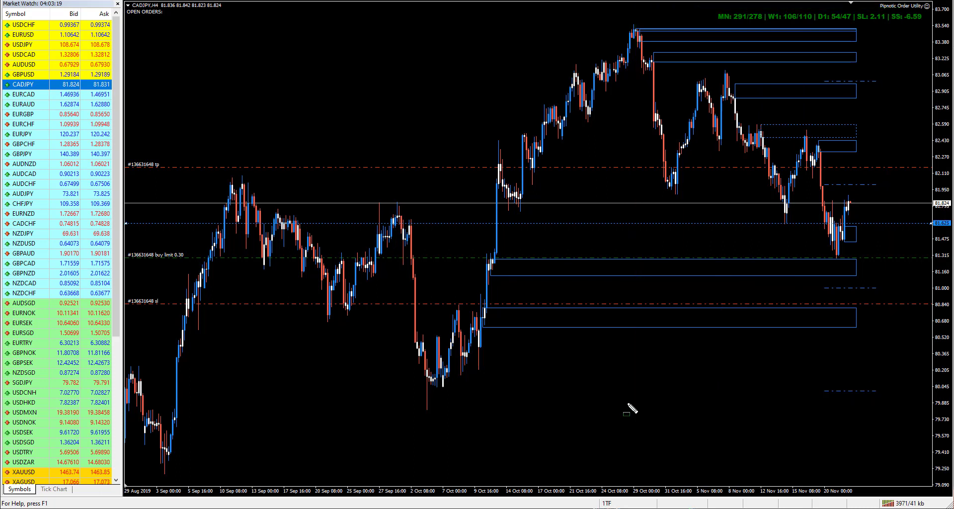
{"action": "left_click", "coordinate": [427, 411]}
{"action": "left_click_drag", "start_coordinate": [605, 273], "coordinate": [634, 21]}
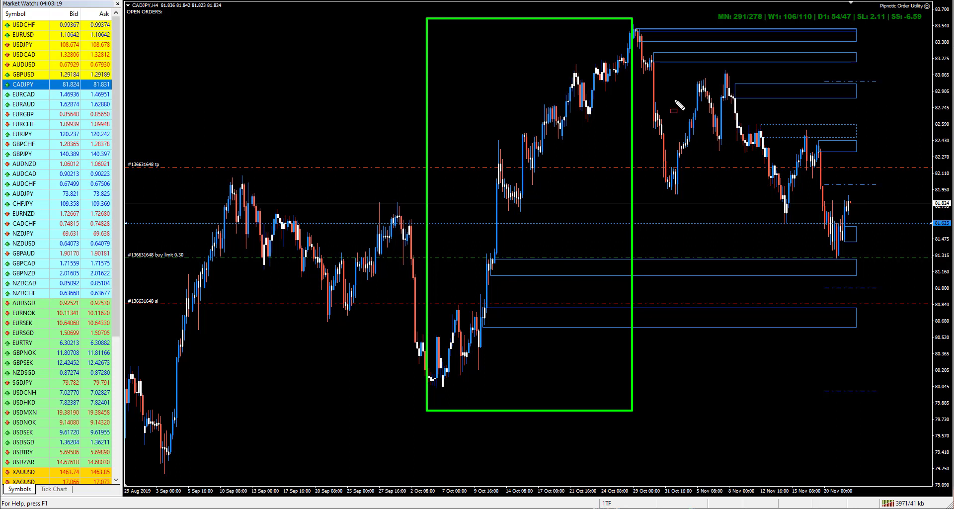
{"action": "mouse_move", "coordinate": [631, 19]}
{"action": "left_mouse_down"}
{"action": "mouse_move", "coordinate": [744, 141]}
{"action": "mouse_move", "coordinate": [880, 384]}
{"action": "mouse_move", "coordinate": [880, 409]}
{"action": "mouse_move", "coordinate": [863, 410]}
{"action": "left_mouse_up"}
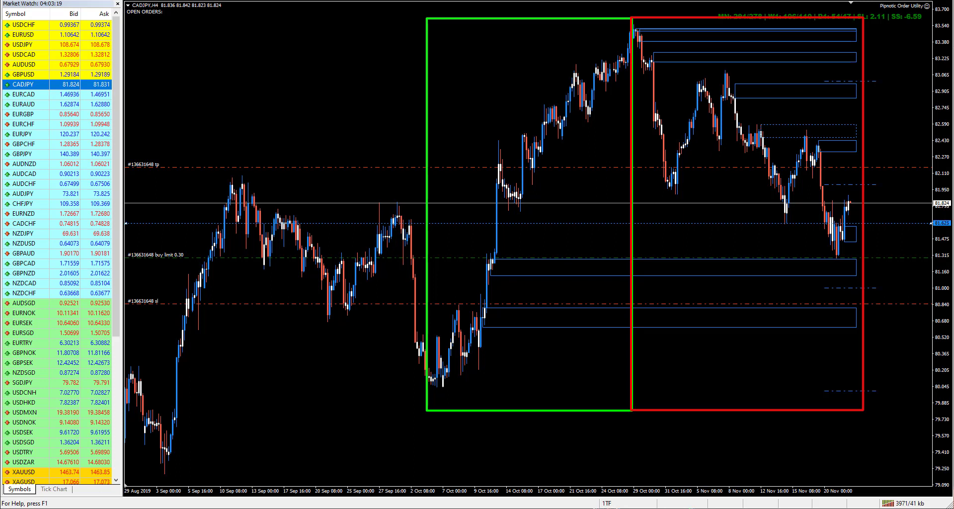
Step: Mark the rise's starting low and its peak with small blue rectangles, and box the support zone between about 81.30 and 81.00 in blue
{"action": "mouse_move", "coordinate": [394, 391]}
{"action": "left_mouse_down"}
{"action": "mouse_move", "coordinate": [413, 430]}
{"action": "mouse_move", "coordinate": [457, 428]}
{"action": "left_mouse_up"}
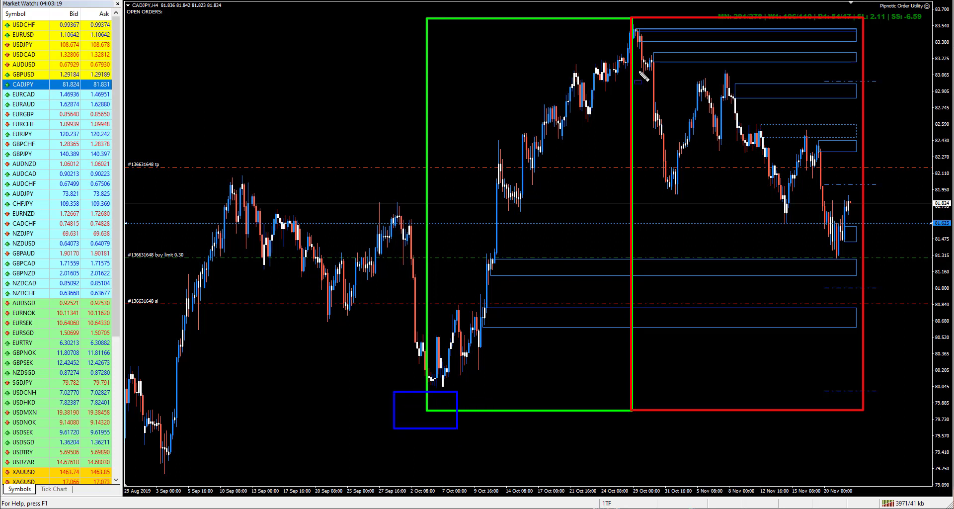
{"action": "mouse_move", "coordinate": [611, 3]}
{"action": "left_mouse_down"}
{"action": "mouse_move", "coordinate": [636, 30]}
{"action": "mouse_move", "coordinate": [659, 34]}
{"action": "left_mouse_up"}
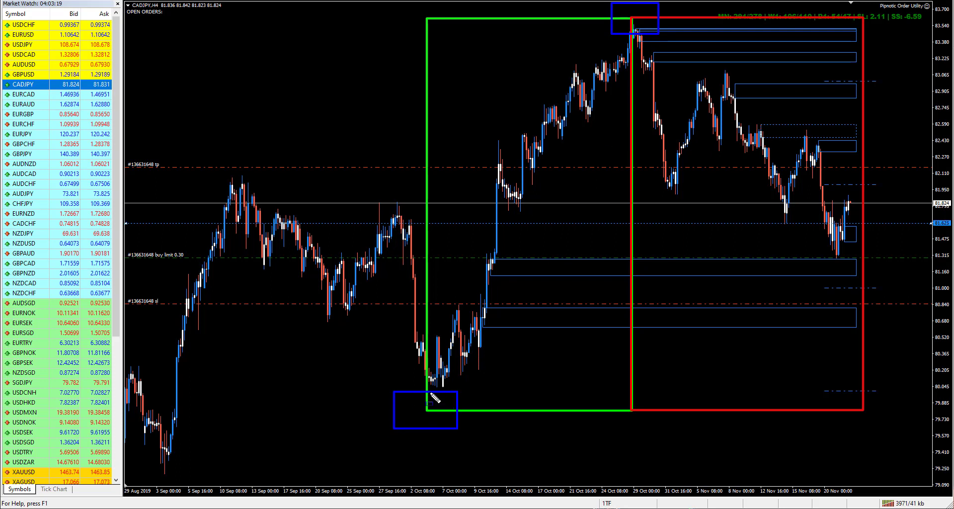
{"action": "left_click_drag", "start_coordinate": [636, 25], "coordinate": [644, 21]}
{"action": "mouse_move", "coordinate": [492, 259]}
{"action": "left_mouse_down"}
{"action": "mouse_move", "coordinate": [554, 281]}
{"action": "mouse_move", "coordinate": [864, 291]}
{"action": "left_mouse_up"}
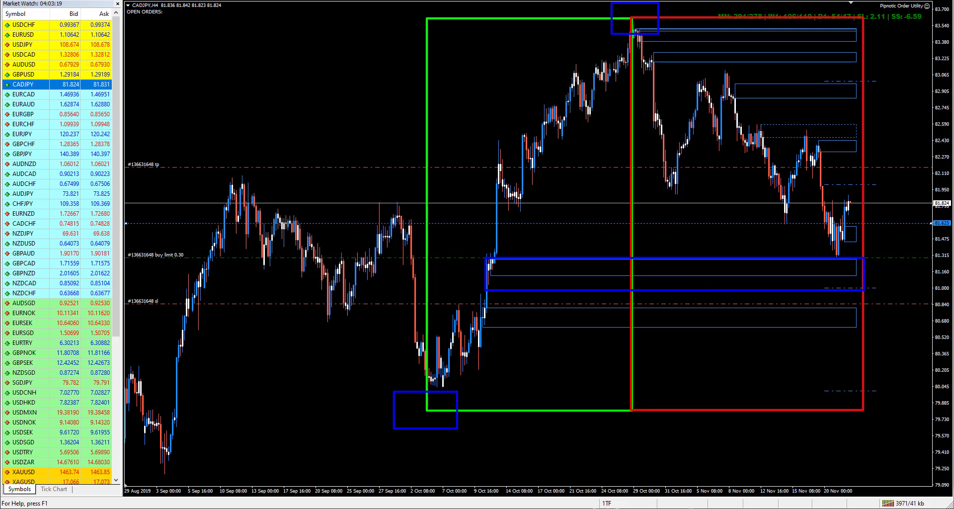
Step: Sketch a yellow V-shaped fall and recovery above the September candles and enclose each leg in its own adjoining box
{"action": "mouse_move", "coordinate": [175, 37]}
{"action": "left_mouse_down"}
{"action": "mouse_move", "coordinate": [228, 100]}
{"action": "mouse_move", "coordinate": [247, 157]}
{"action": "mouse_move", "coordinate": [299, 78]}
{"action": "left_mouse_up"}
{"action": "mouse_move", "coordinate": [160, 22]}
{"action": "left_mouse_down"}
{"action": "mouse_move", "coordinate": [247, 23]}
{"action": "mouse_move", "coordinate": [252, 149]}
{"action": "mouse_move", "coordinate": [170, 168]}
{"action": "mouse_move", "coordinate": [164, 22]}
{"action": "left_mouse_up"}
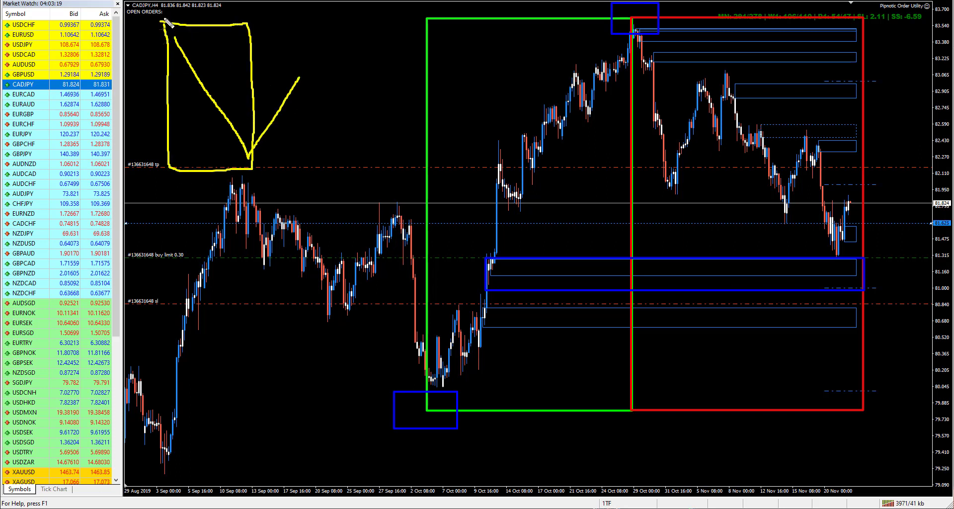
{"action": "mouse_move", "coordinate": [249, 23]}
{"action": "left_mouse_down"}
{"action": "mouse_move", "coordinate": [289, 23]}
{"action": "mouse_move", "coordinate": [328, 118]}
{"action": "mouse_move", "coordinate": [305, 169]}
{"action": "mouse_move", "coordinate": [247, 170]}
{"action": "left_mouse_up"}
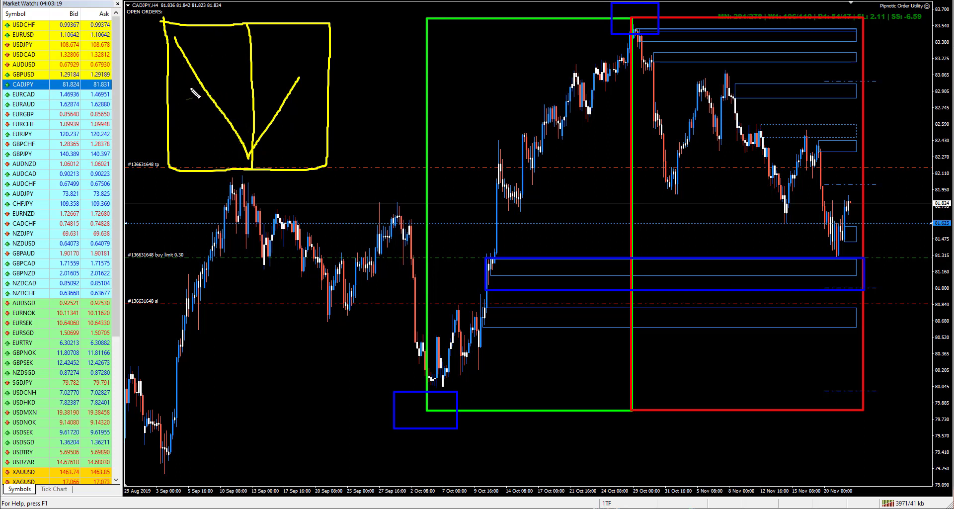
{"action": "left_click_drag", "start_coordinate": [185, 78], "coordinate": [201, 53]}
{"action": "mouse_move", "coordinate": [231, 64]}
{"action": "left_mouse_down"}
{"action": "mouse_move", "coordinate": [207, 102]}
{"action": "mouse_move", "coordinate": [199, 90]}
{"action": "mouse_move", "coordinate": [152, 76]}
{"action": "mouse_move", "coordinate": [106, 99]}
{"action": "mouse_move", "coordinate": [106, 74]}
{"action": "mouse_move", "coordinate": [124, 97]}
{"action": "mouse_move", "coordinate": [102, 70]}
{"action": "left_mouse_up"}
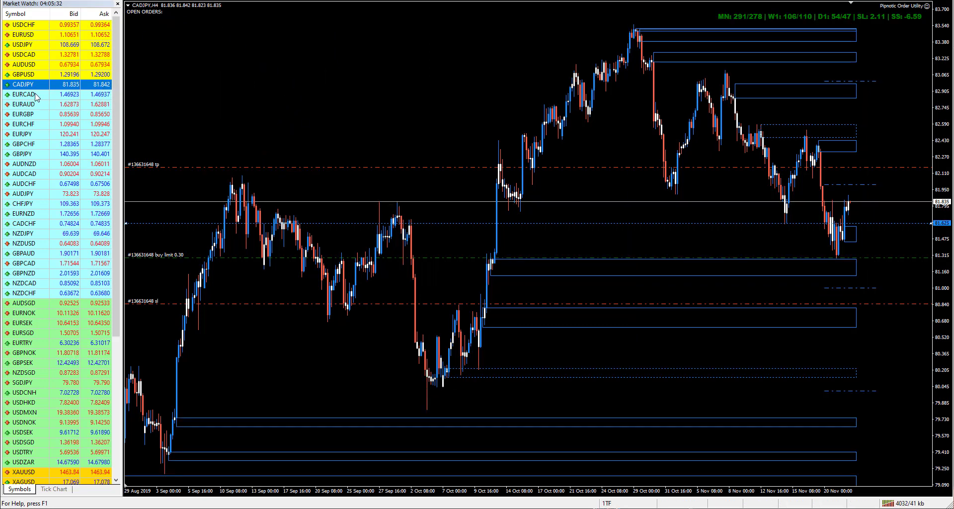
Step: Load EURCAD and frame its decline from late August to about 1 October in red and the rise up to the latest candles in green
{"action": "left_click_drag", "start_coordinate": [36, 97], "coordinate": [290, 29]}
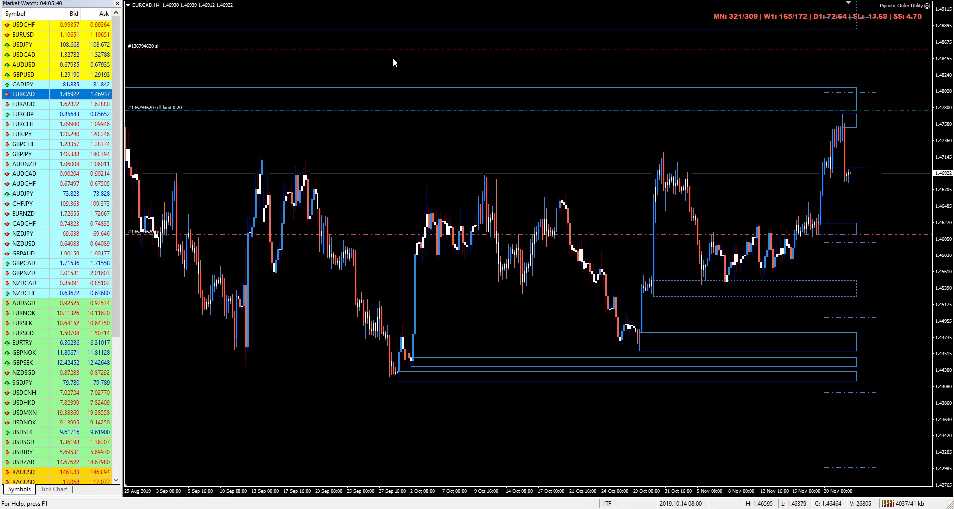
{"action": "key", "text": "minus"}
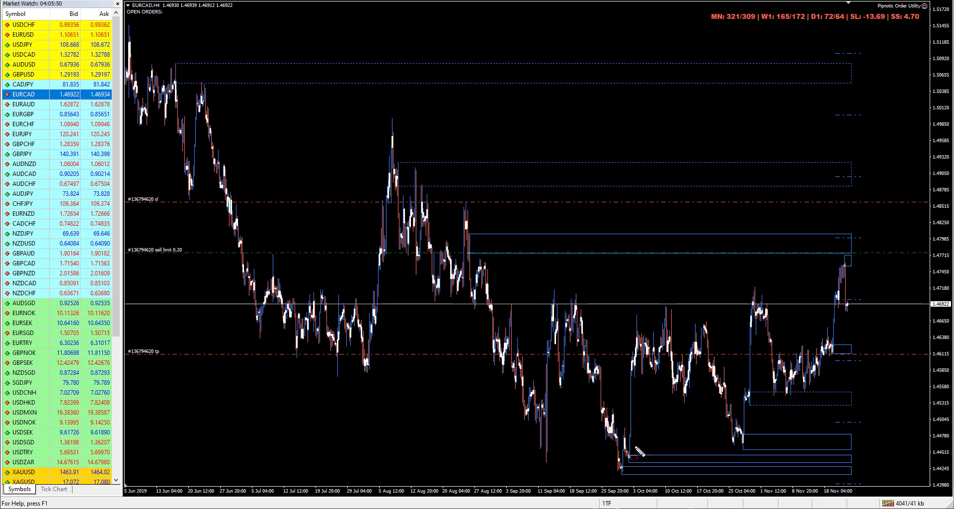
{"action": "left_click_drag", "start_coordinate": [468, 202], "coordinate": [592, 203]}
{"action": "left_click_drag", "start_coordinate": [630, 469], "coordinate": [629, 478]}
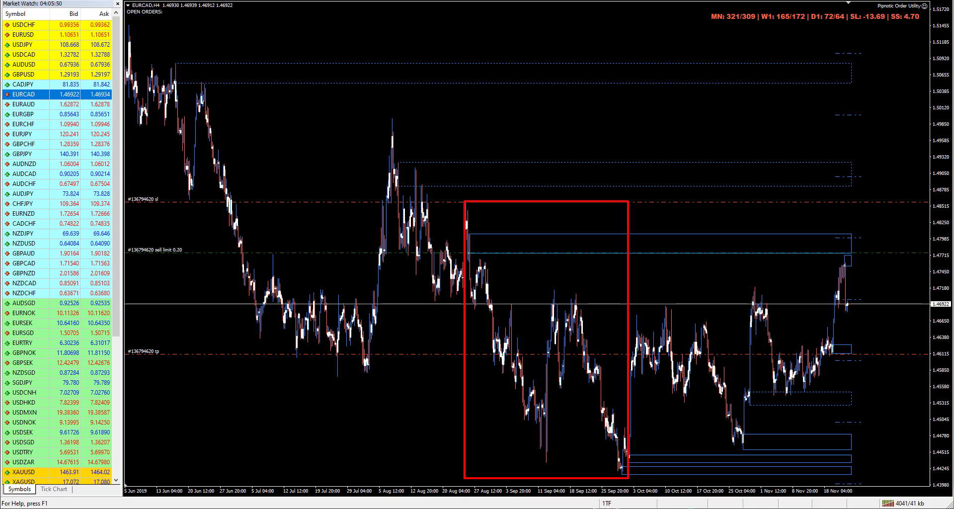
{"action": "left_click_drag", "start_coordinate": [846, 230], "coordinate": [851, 202]}
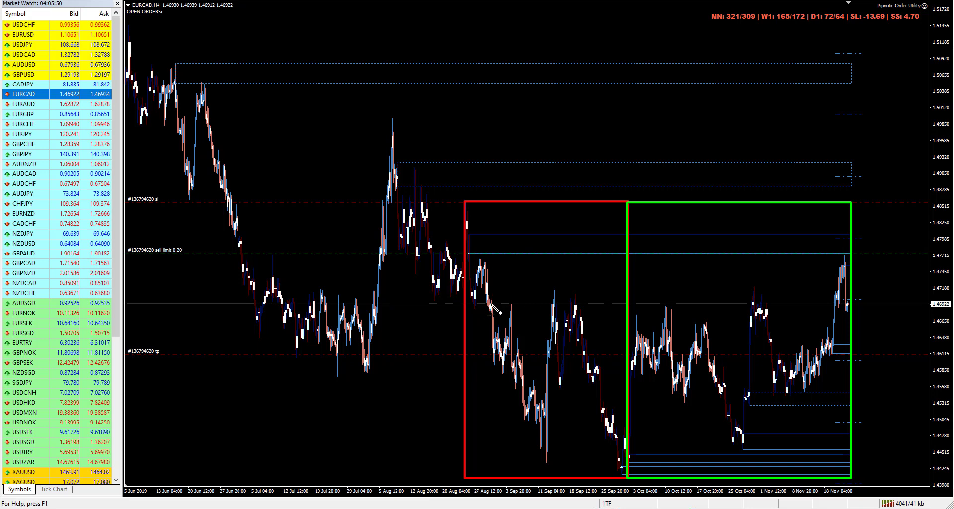
Step: Loop in yellow the resistance band near 1.4700 from late August to late October, and the dotted support zone near 1.4531
{"action": "left_click_drag", "start_coordinate": [483, 304], "coordinate": [575, 296]}
{"action": "mouse_move", "coordinate": [486, 308]}
{"action": "left_mouse_down"}
{"action": "mouse_move", "coordinate": [749, 301]}
{"action": "mouse_move", "coordinate": [745, 287]}
{"action": "mouse_move", "coordinate": [517, 296]}
{"action": "left_mouse_up"}
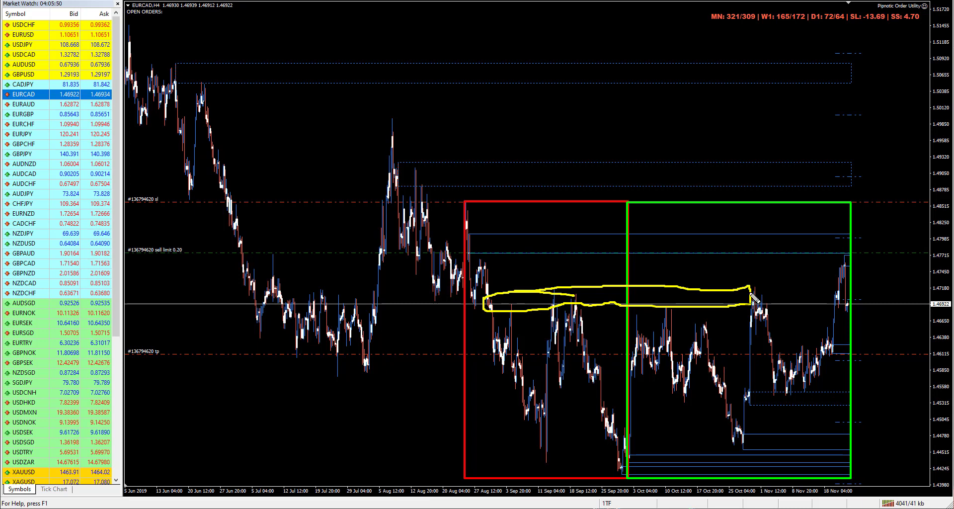
{"action": "left_click_drag", "start_coordinate": [748, 390], "coordinate": [853, 388]}
{"action": "mouse_move", "coordinate": [748, 387]}
{"action": "left_mouse_down"}
{"action": "mouse_move", "coordinate": [750, 410]}
{"action": "mouse_move", "coordinate": [853, 409]}
{"action": "mouse_move", "coordinate": [853, 391]}
{"action": "left_mouse_up"}
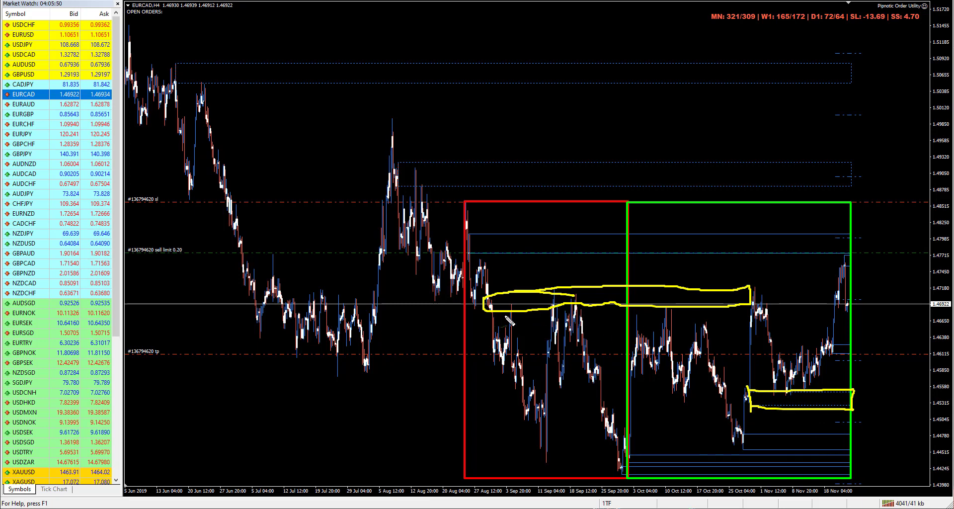
Step: Retrace the resistance band, extend its upper edge past the late October high, and draw a yellow line just below the solid supply zone
{"action": "left_click_drag", "start_coordinate": [496, 305], "coordinate": [602, 289]}
{"action": "left_click_drag", "start_coordinate": [749, 287], "coordinate": [785, 285]}
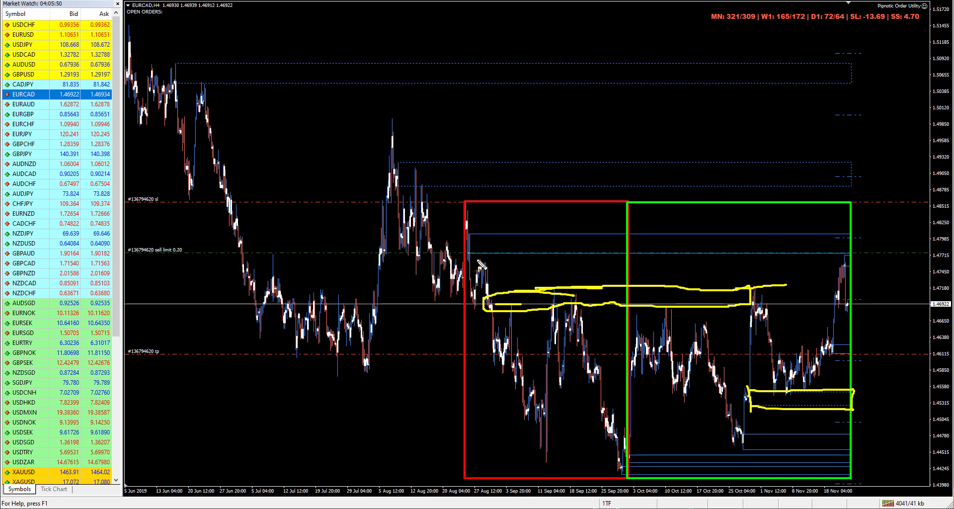
{"action": "left_click_drag", "start_coordinate": [477, 260], "coordinate": [846, 260]}
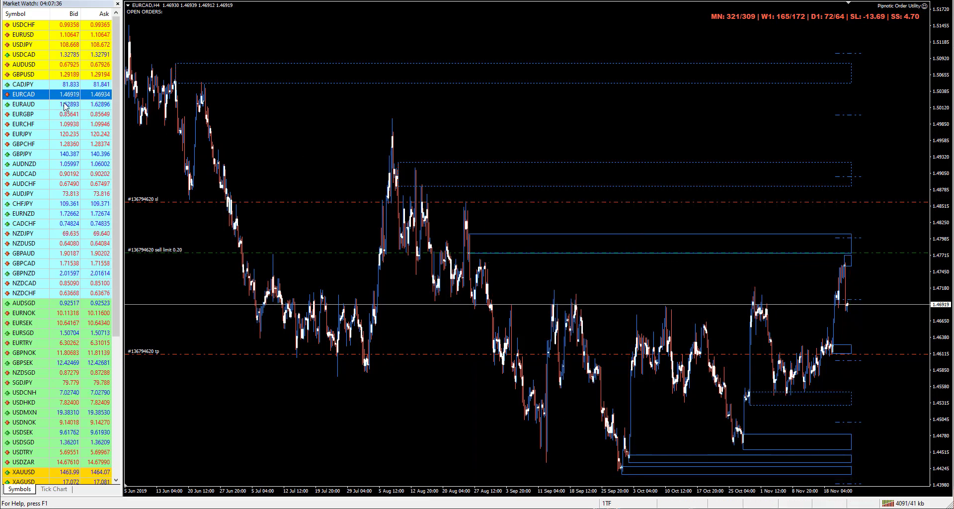
Step: Load EURAUD and frame the rise from the early November low in green and the preceding decline from the mid-October peak in red
{"action": "key", "text": "Down"}
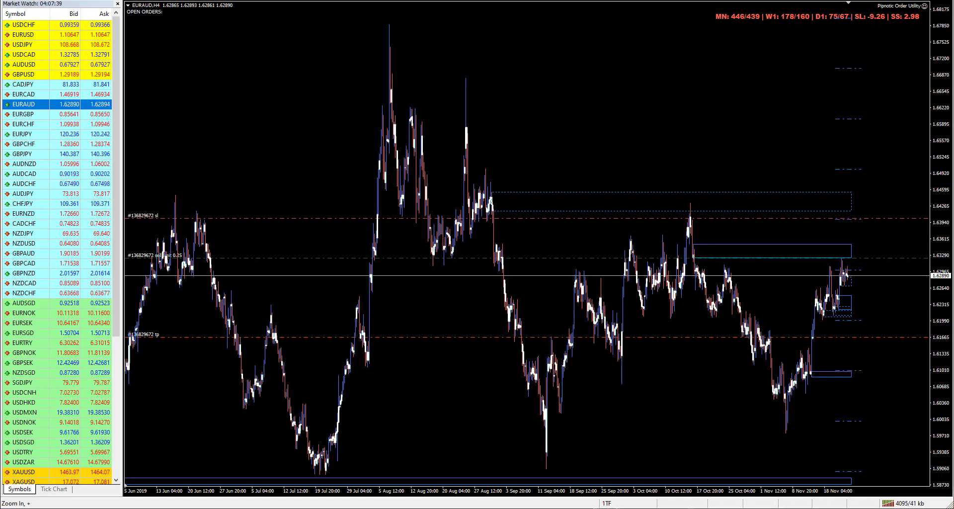
{"action": "key", "text": "plus"}
{"action": "scroll", "coordinate": [705, 254], "scroll_direction": "down", "scroll_amount": 1}
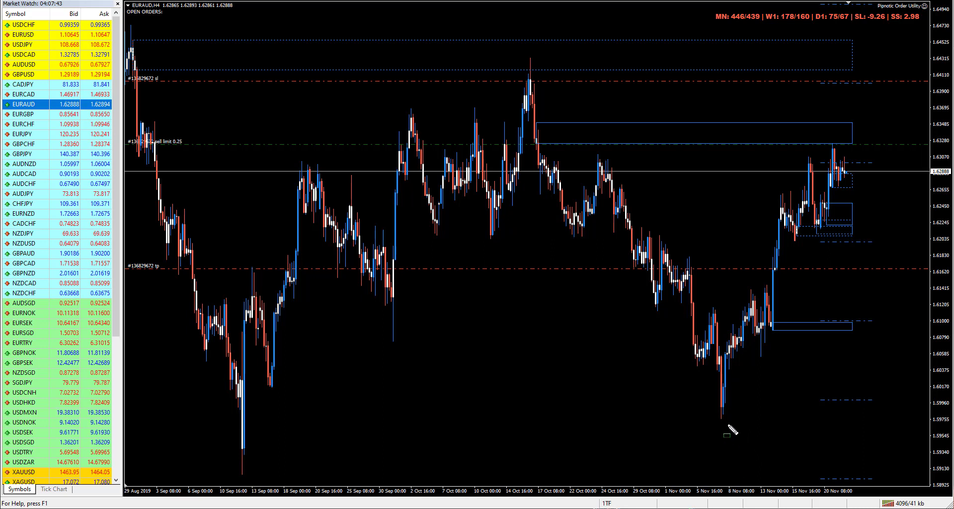
{"action": "mouse_move", "coordinate": [720, 421]}
{"action": "left_mouse_down"}
{"action": "mouse_move", "coordinate": [843, 354]}
{"action": "mouse_move", "coordinate": [881, 269]}
{"action": "left_mouse_up"}
{"action": "left_click_drag", "start_coordinate": [892, 231], "coordinate": [900, 147]}
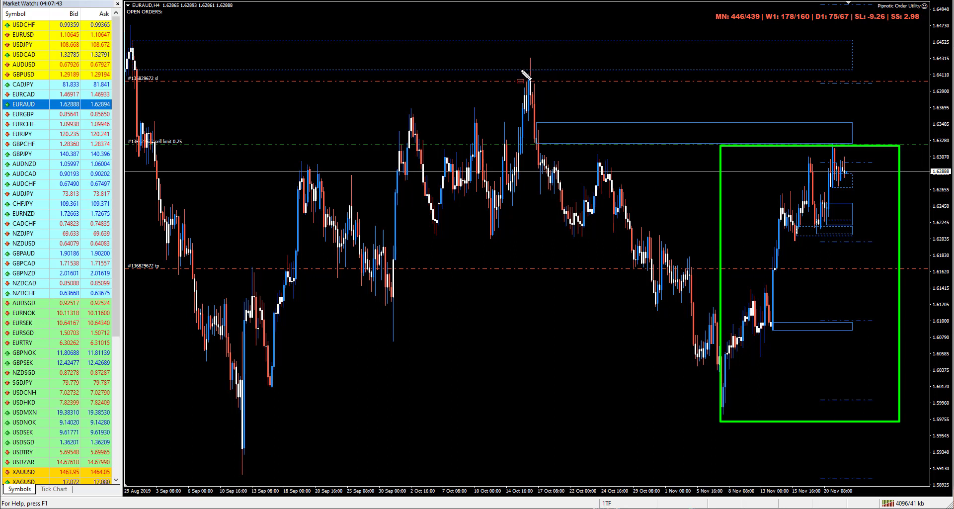
{"action": "left_click_drag", "start_coordinate": [530, 55], "coordinate": [701, 125]}
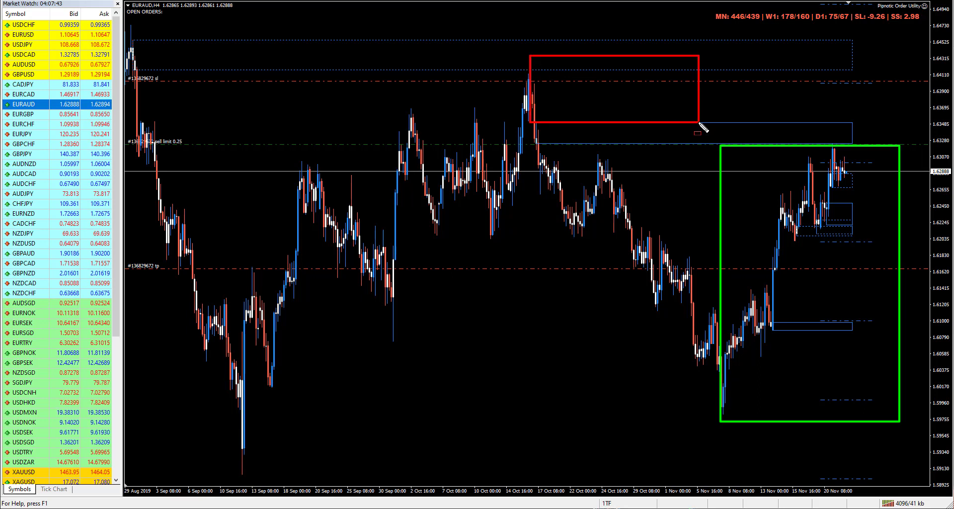
{"action": "left_click_drag", "start_coordinate": [721, 218], "coordinate": [723, 422]}
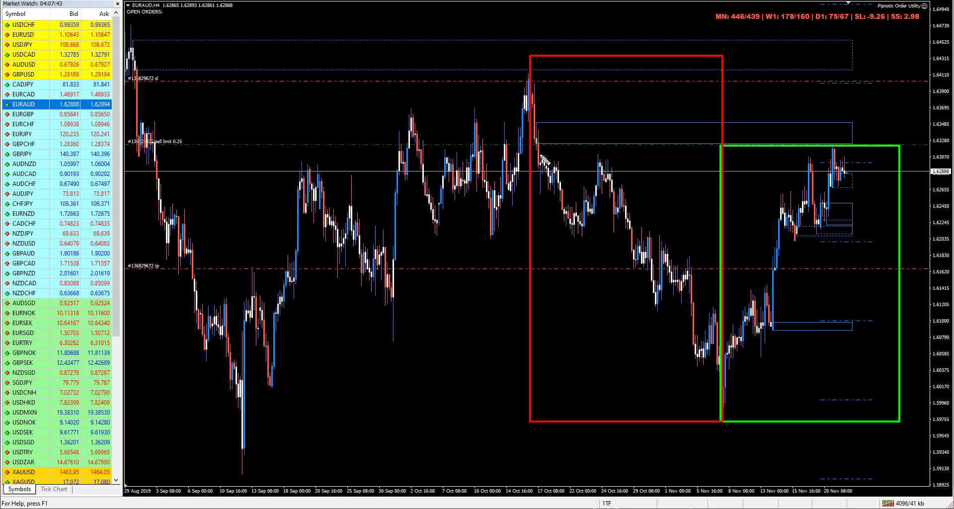
Step: Draw a yellow line at about 1.6307 across both frames, box the late October high and the gap beside it, and loop the decline
{"action": "left_click_drag", "start_coordinate": [541, 156], "coordinate": [880, 156]}
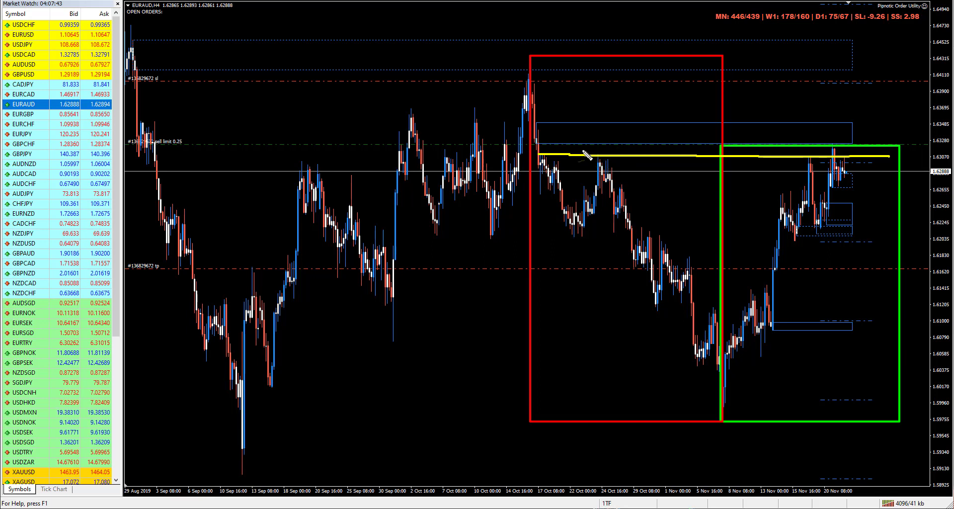
{"action": "mouse_move", "coordinate": [590, 148]}
{"action": "left_mouse_down"}
{"action": "mouse_move", "coordinate": [623, 168]}
{"action": "mouse_move", "coordinate": [624, 148]}
{"action": "mouse_move", "coordinate": [590, 150]}
{"action": "left_mouse_up"}
{"action": "mouse_move", "coordinate": [692, 144]}
{"action": "left_mouse_down"}
{"action": "mouse_move", "coordinate": [632, 154]}
{"action": "mouse_move", "coordinate": [713, 154]}
{"action": "mouse_move", "coordinate": [719, 146]}
{"action": "left_mouse_up"}
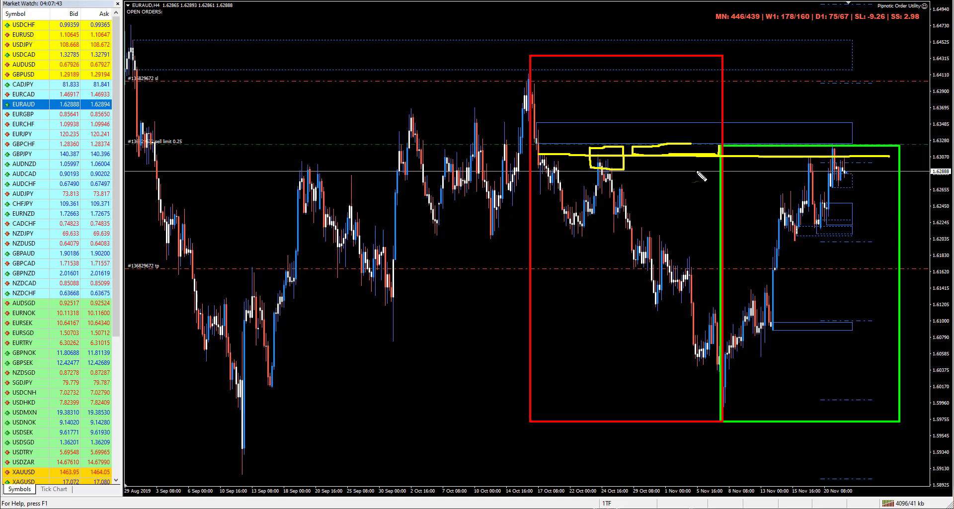
{"action": "mouse_move", "coordinate": [593, 75]}
{"action": "left_mouse_down"}
{"action": "mouse_move", "coordinate": [519, 41]}
{"action": "mouse_move", "coordinate": [555, 250]}
{"action": "mouse_move", "coordinate": [660, 398]}
{"action": "mouse_move", "coordinate": [726, 330]}
{"action": "mouse_move", "coordinate": [589, 74]}
{"action": "left_mouse_up"}
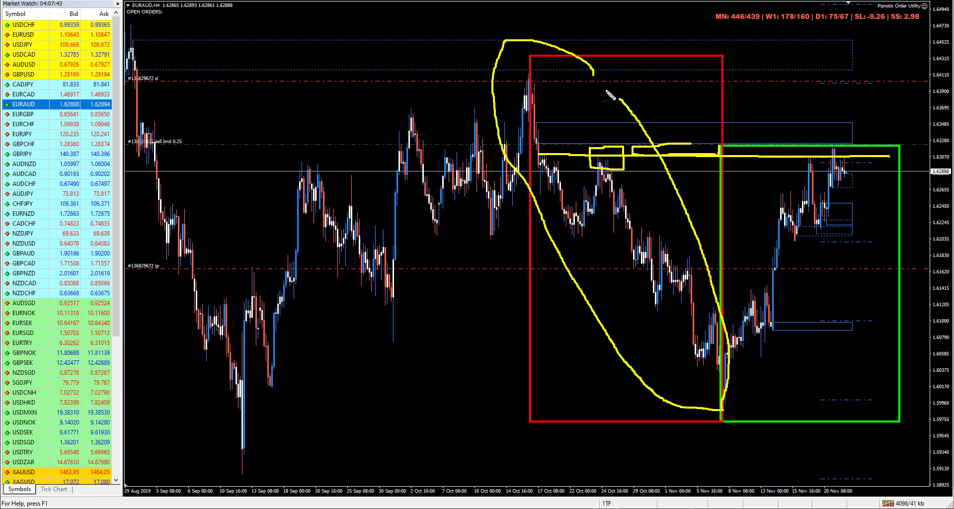
{"action": "mouse_move", "coordinate": [725, 313]}
{"action": "left_mouse_down"}
{"action": "mouse_move", "coordinate": [856, 129]}
{"action": "mouse_move", "coordinate": [842, 352]}
{"action": "mouse_move", "coordinate": [717, 400]}
{"action": "mouse_move", "coordinate": [726, 299]}
{"action": "left_mouse_up"}
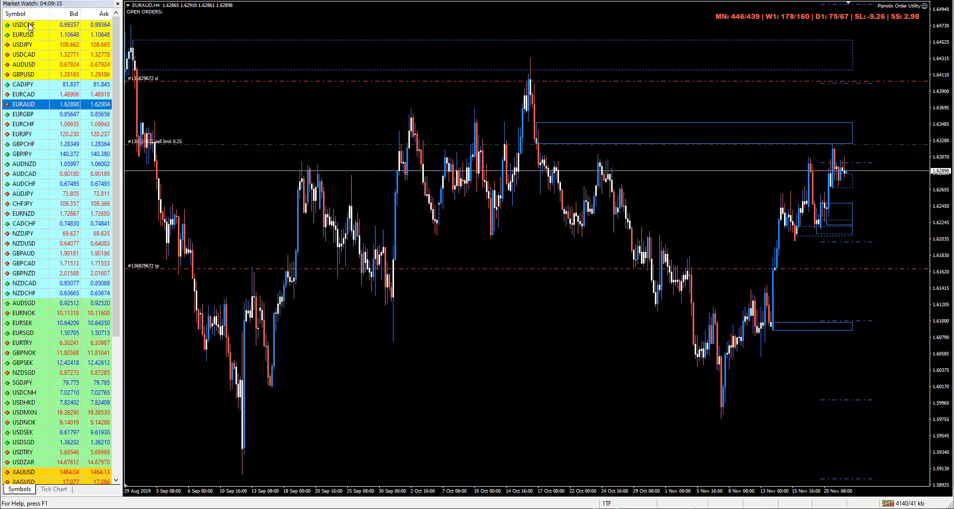
Step: Load USDCHF on the H4 chart
{"action": "left_click_drag", "start_coordinate": [28, 26], "coordinate": [330, 123]}
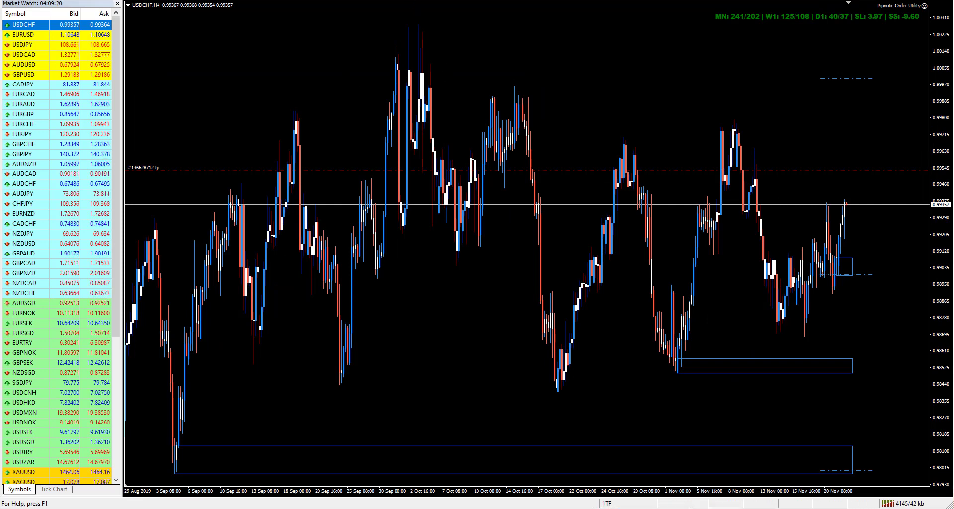
Step: Look over USDCHF's wider history on the H4 and Daily charts and return to the latest H4 candles
{"action": "key", "text": "minus"}
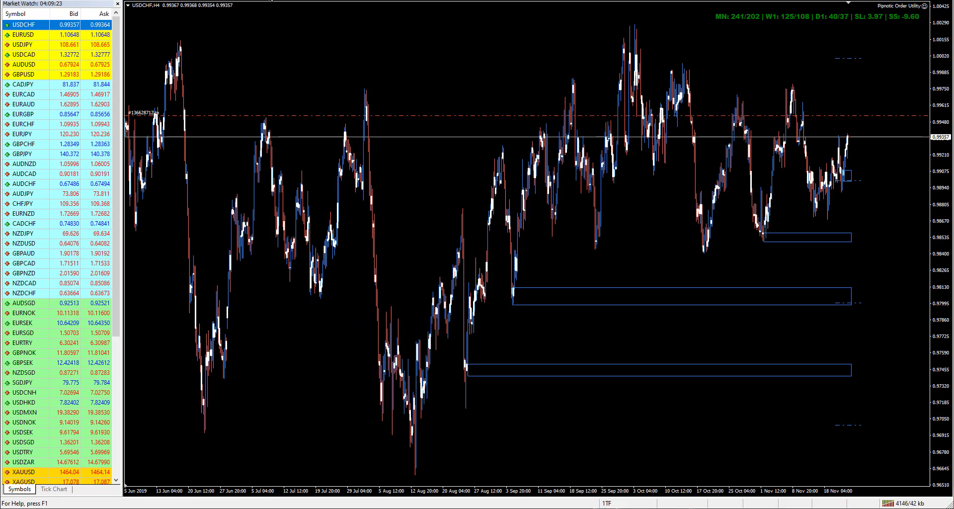
{"action": "key", "text": "Return"}
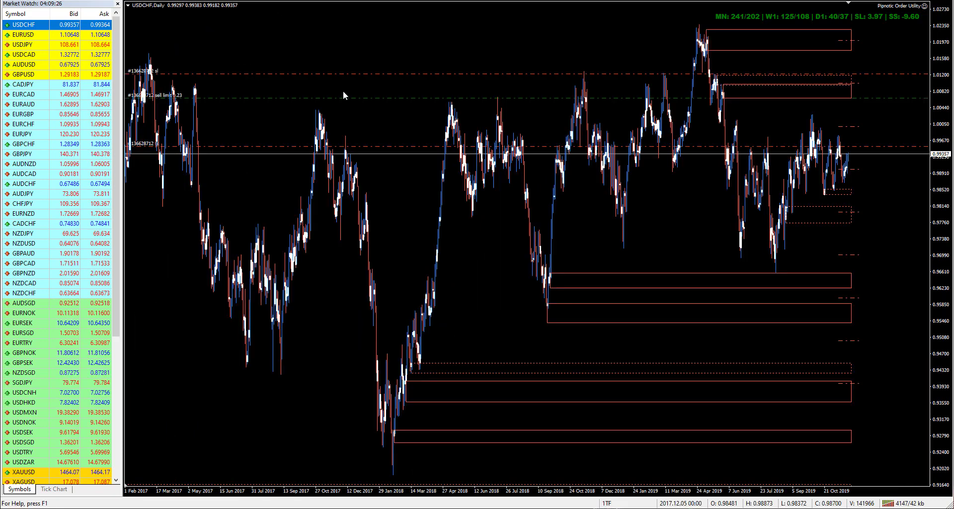
{"action": "key", "text": "Return"}
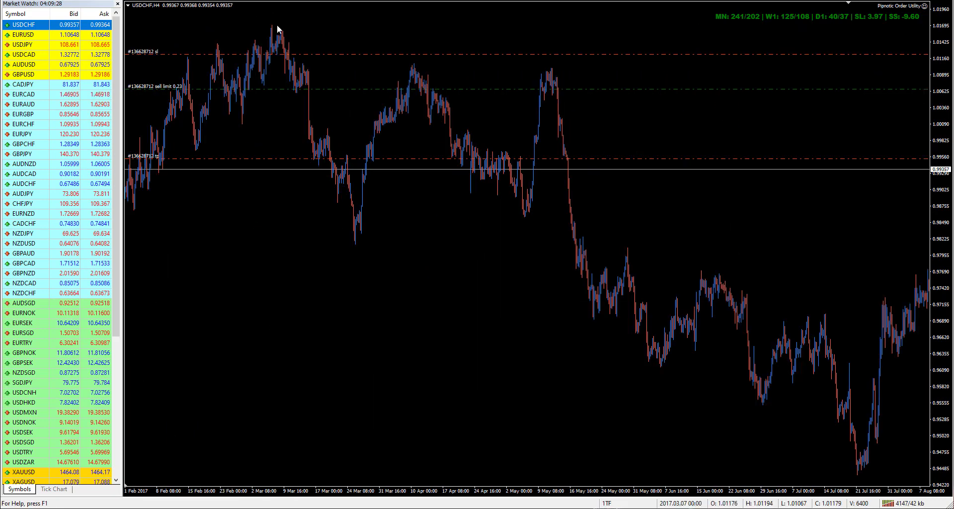
{"action": "key", "text": "End"}
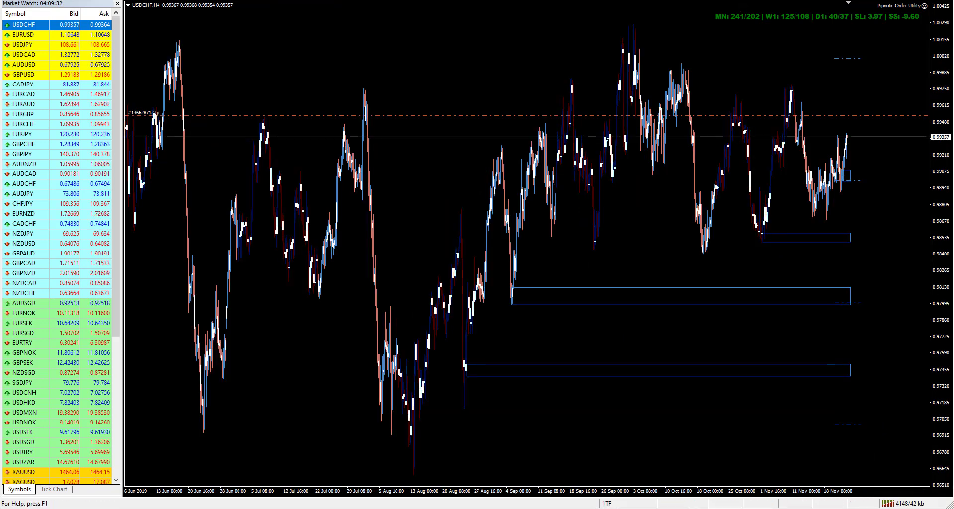
{"action": "key", "text": "plus"}
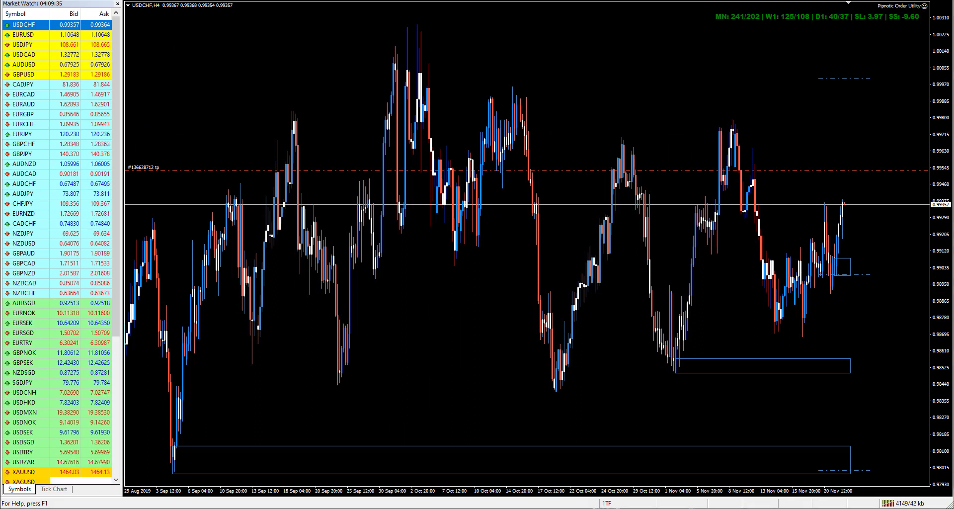
Step: Circle the early November low and 8 November high in green, and frame the rise between them in green and the following decline in red
{"action": "left_click_drag", "start_coordinate": [665, 357], "coordinate": [693, 385]}
{"action": "left_click_drag", "start_coordinate": [714, 111], "coordinate": [748, 146]}
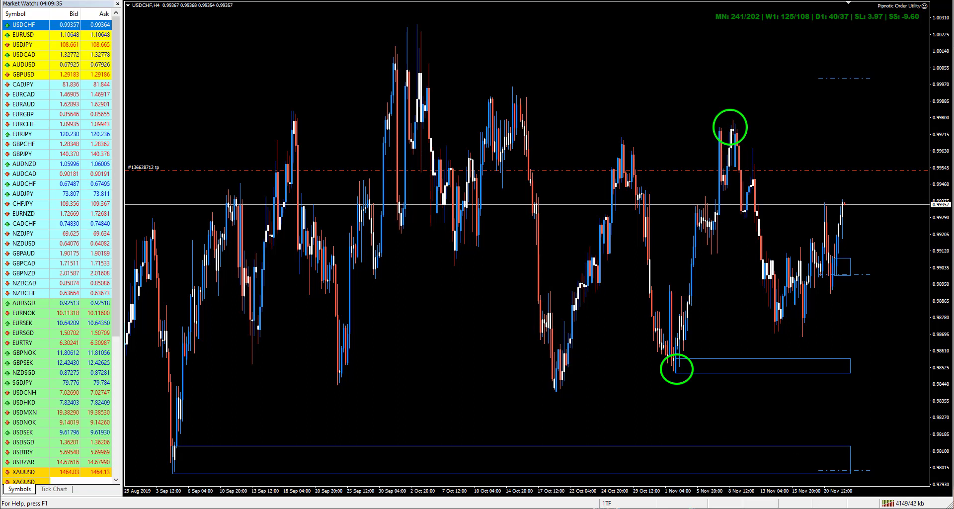
{"action": "mouse_move", "coordinate": [673, 374]}
{"action": "left_mouse_down"}
{"action": "mouse_move", "coordinate": [735, 129]}
{"action": "mouse_move", "coordinate": [771, 216]}
{"action": "mouse_move", "coordinate": [799, 332]}
{"action": "left_mouse_up"}
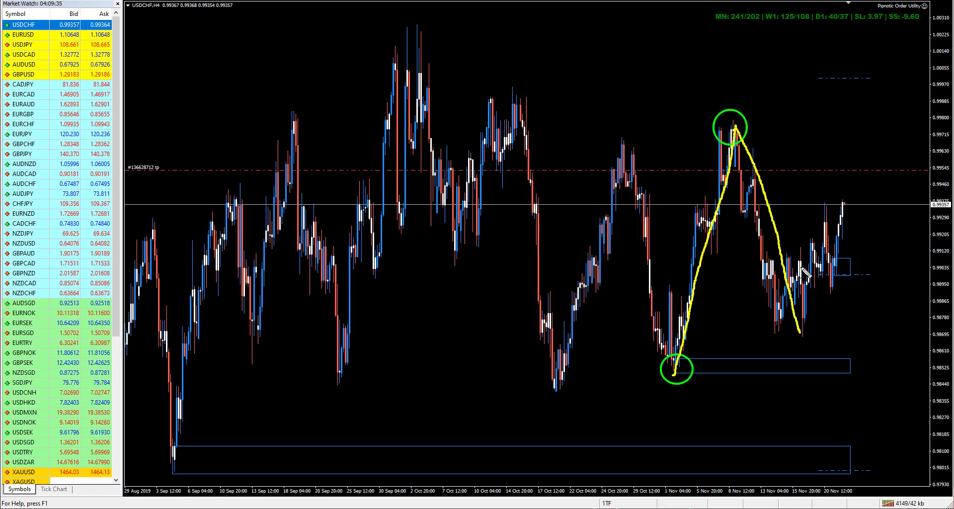
{"action": "key", "text": "ctrl+z"}
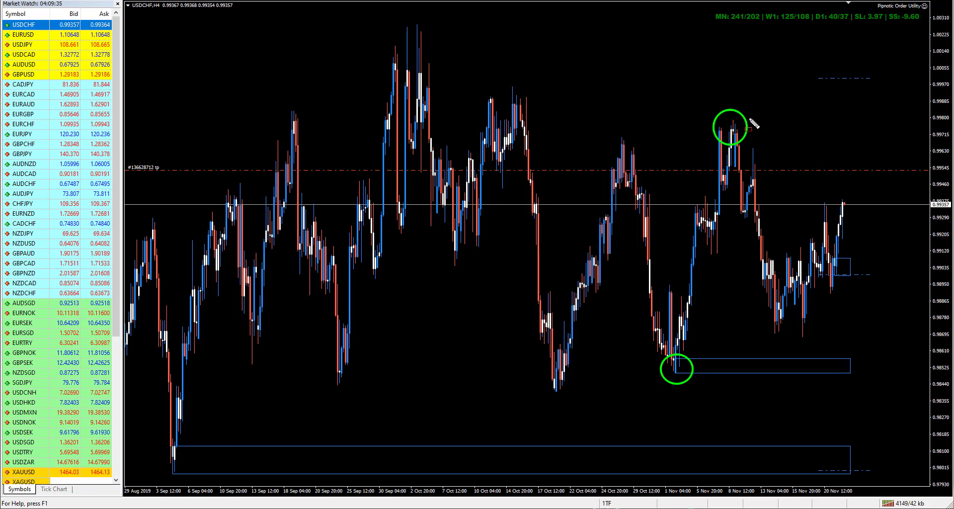
{"action": "mouse_move", "coordinate": [732, 112]}
{"action": "left_mouse_down"}
{"action": "mouse_move", "coordinate": [875, 293]}
{"action": "mouse_move", "coordinate": [876, 370]}
{"action": "left_mouse_up"}
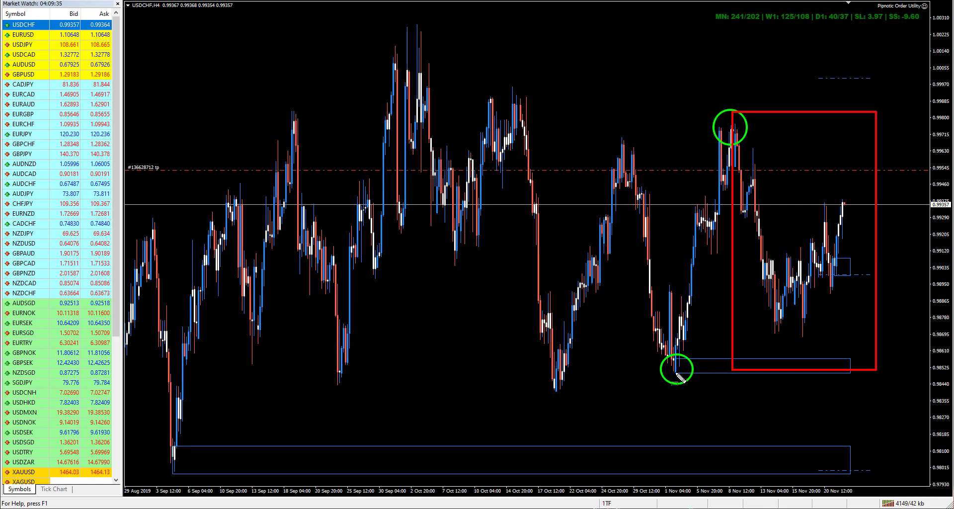
{"action": "left_click_drag", "start_coordinate": [732, 371], "coordinate": [670, 110]}
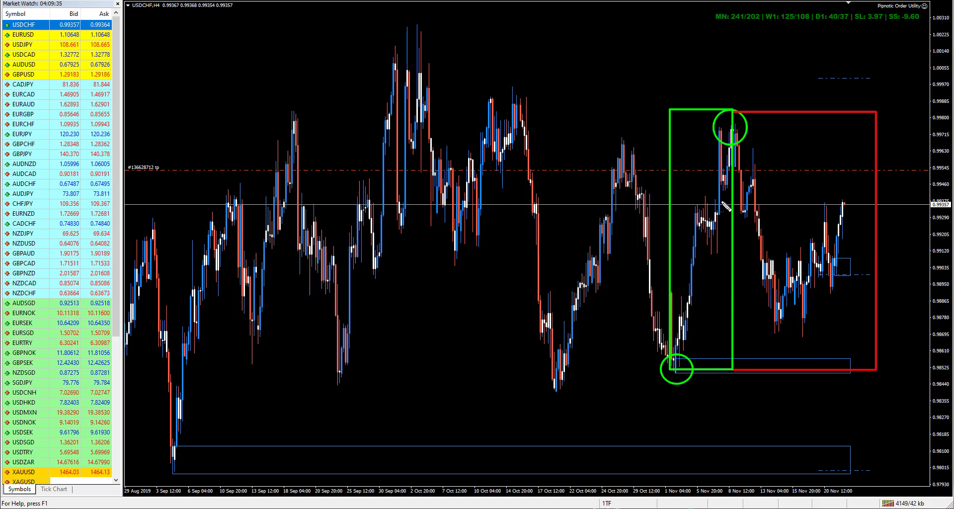
Step: Mark the supports inside the November rise with yellow lines and loops, and box the resistance zone just below the 8 November high
{"action": "left_click_drag", "start_coordinate": [720, 186], "coordinate": [743, 187]}
{"action": "left_click_drag", "start_coordinate": [701, 252], "coordinate": [725, 254]}
{"action": "left_click_drag", "start_coordinate": [681, 364], "coordinate": [698, 348]}
{"action": "mouse_move", "coordinate": [695, 292]}
{"action": "left_mouse_down"}
{"action": "mouse_move", "coordinate": [664, 363]}
{"action": "mouse_move", "coordinate": [687, 367]}
{"action": "mouse_move", "coordinate": [699, 286]}
{"action": "mouse_move", "coordinate": [692, 311]}
{"action": "left_mouse_up"}
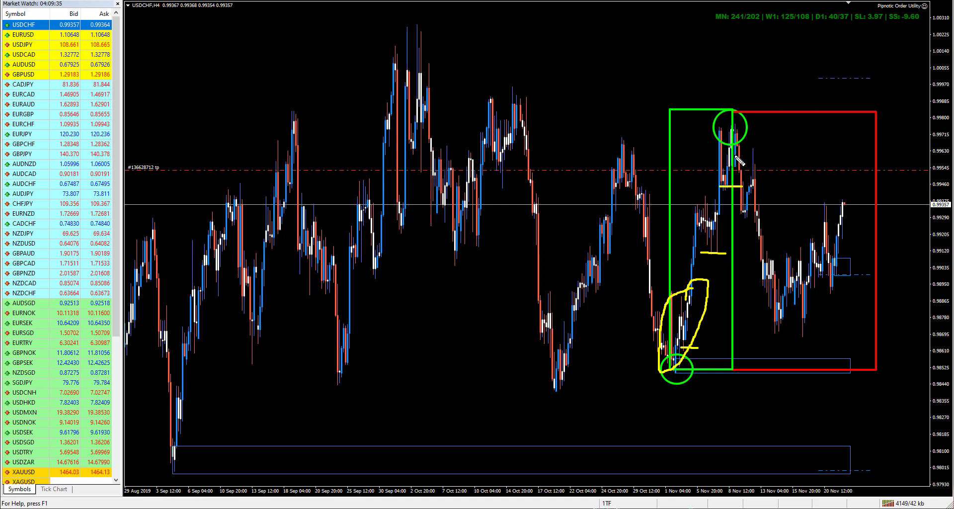
{"action": "mouse_move", "coordinate": [733, 115]}
{"action": "left_mouse_down"}
{"action": "mouse_move", "coordinate": [673, 192]}
{"action": "mouse_move", "coordinate": [656, 380]}
{"action": "mouse_move", "coordinate": [698, 323]}
{"action": "mouse_move", "coordinate": [736, 169]}
{"action": "mouse_move", "coordinate": [730, 119]}
{"action": "left_mouse_up"}
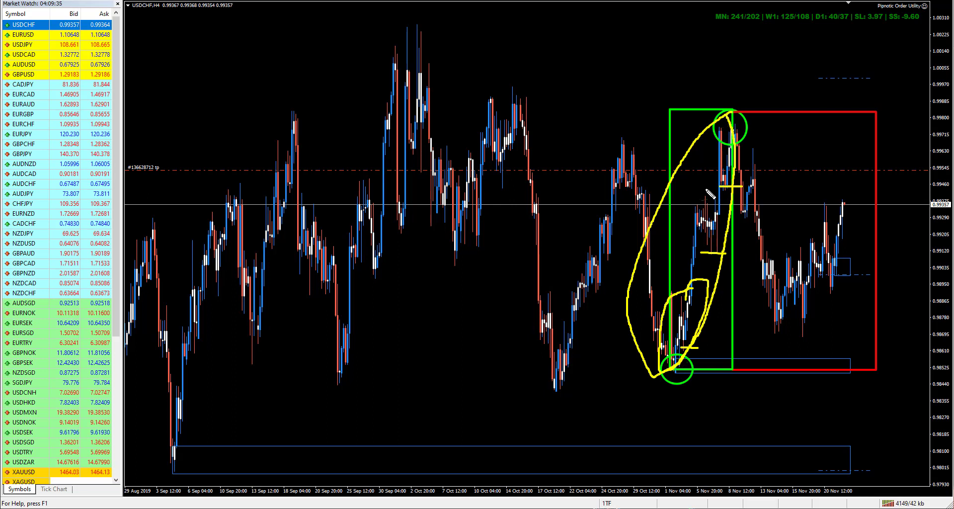
{"action": "mouse_move", "coordinate": [752, 149]}
{"action": "left_mouse_down"}
{"action": "mouse_move", "coordinate": [852, 148]}
{"action": "mouse_move", "coordinate": [754, 189]}
{"action": "mouse_move", "coordinate": [872, 179]}
{"action": "mouse_move", "coordinate": [872, 148]}
{"action": "mouse_move", "coordinate": [845, 148]}
{"action": "left_mouse_up"}
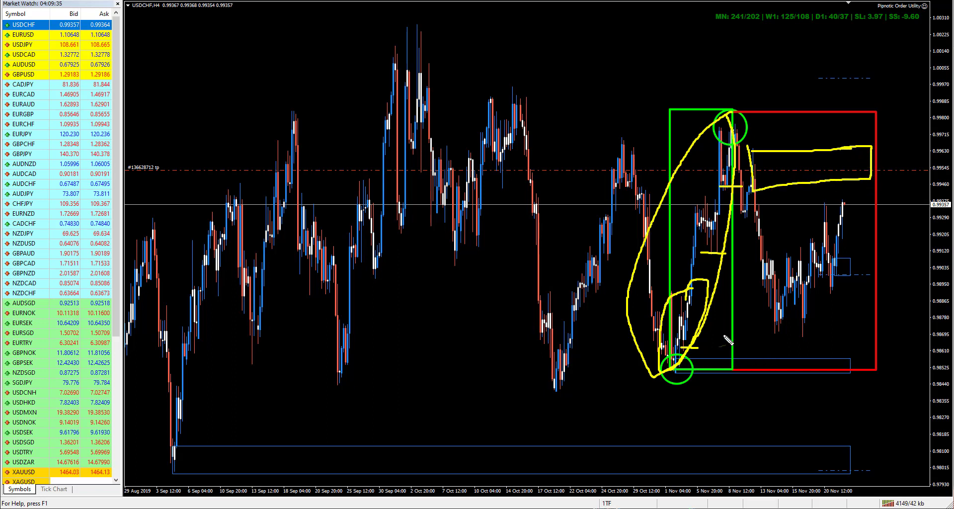
{"action": "mouse_move", "coordinate": [177, 451]}
{"action": "left_mouse_down"}
{"action": "mouse_move", "coordinate": [298, 278]}
{"action": "mouse_move", "coordinate": [335, 288]}
{"action": "mouse_move", "coordinate": [472, 180]}
{"action": "mouse_move", "coordinate": [511, 103]}
{"action": "left_mouse_up"}
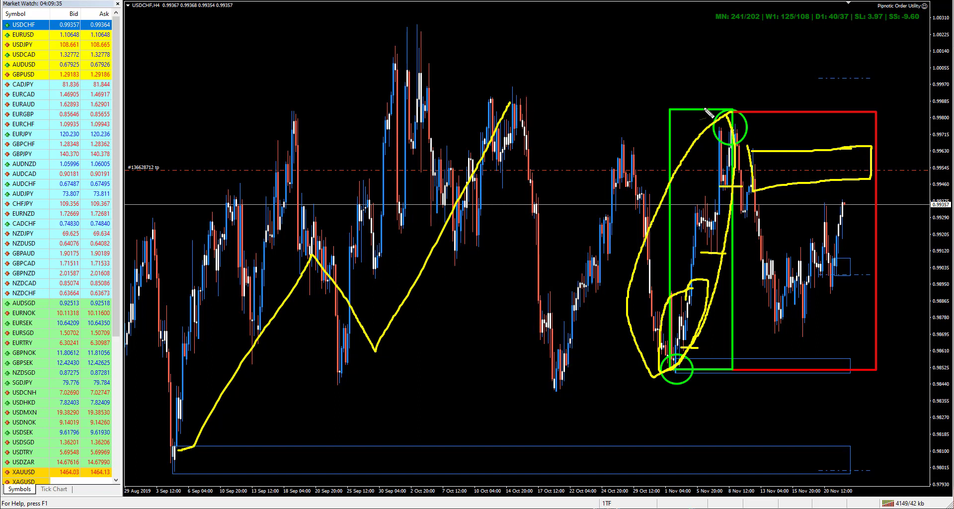
{"action": "mouse_move", "coordinate": [471, 251]}
{"action": "left_mouse_down"}
{"action": "mouse_move", "coordinate": [406, 296]}
{"action": "mouse_move", "coordinate": [574, 270]}
{"action": "mouse_move", "coordinate": [467, 248]}
{"action": "left_mouse_up"}
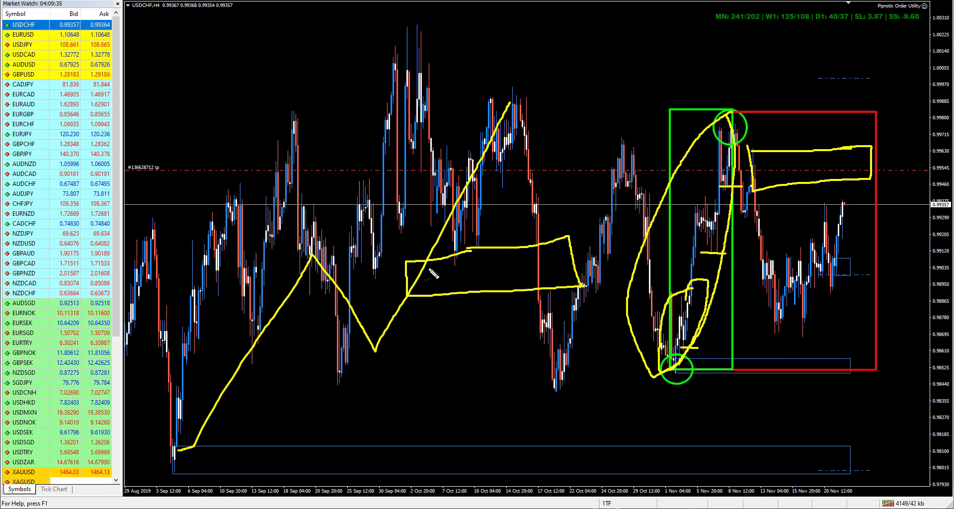
{"action": "key", "text": "ctrl+z"}
{"action": "key", "text": "ctrl+z"}
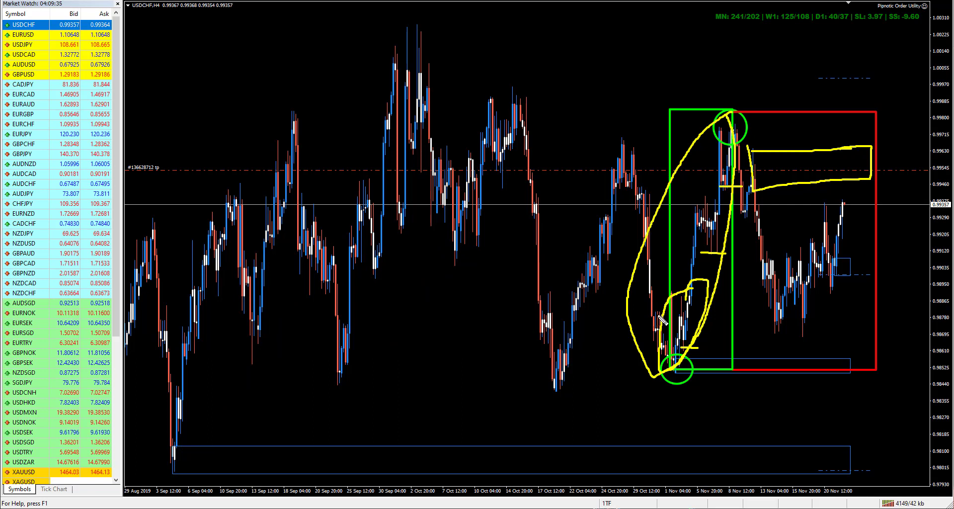
Step: Circle and connect the September to November lows in yellow, and box wide bands just below them and across the early October highs
{"action": "mouse_move", "coordinate": [666, 345]}
{"action": "left_mouse_down"}
{"action": "mouse_move", "coordinate": [571, 372]}
{"action": "mouse_move", "coordinate": [546, 347]}
{"action": "mouse_move", "coordinate": [355, 348]}
{"action": "mouse_move", "coordinate": [338, 384]}
{"action": "mouse_move", "coordinate": [347, 343]}
{"action": "mouse_move", "coordinate": [250, 355]}
{"action": "left_mouse_up"}
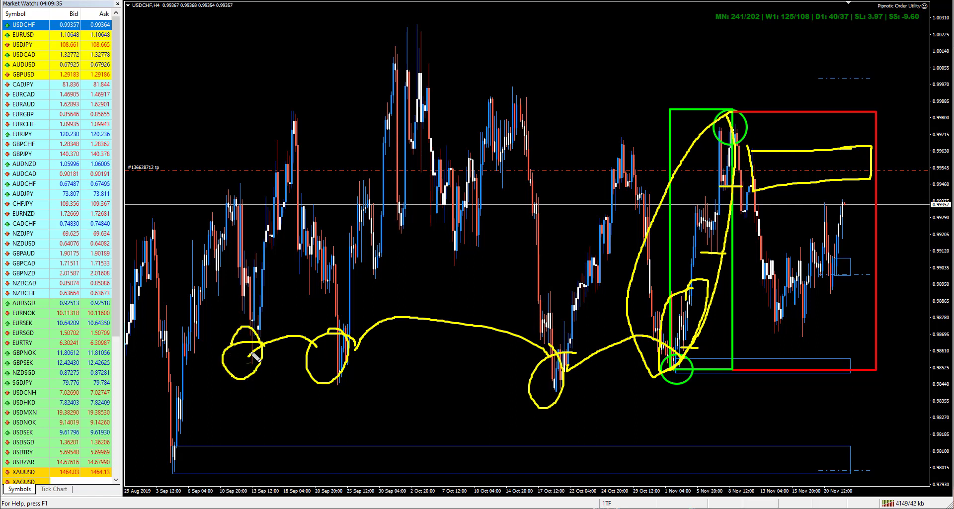
{"action": "mouse_move", "coordinate": [534, 384]}
{"action": "left_mouse_down"}
{"action": "mouse_move", "coordinate": [169, 395]}
{"action": "mouse_move", "coordinate": [250, 432]}
{"action": "mouse_move", "coordinate": [859, 427]}
{"action": "mouse_move", "coordinate": [855, 378]}
{"action": "mouse_move", "coordinate": [362, 395]}
{"action": "left_mouse_up"}
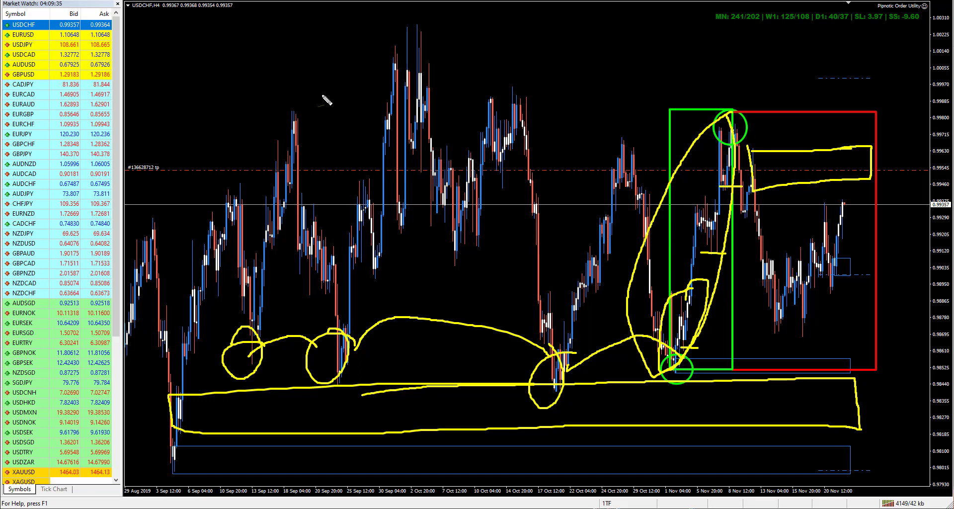
{"action": "mouse_move", "coordinate": [167, 42]}
{"action": "left_mouse_down"}
{"action": "mouse_move", "coordinate": [588, 96]}
{"action": "mouse_move", "coordinate": [860, 92]}
{"action": "mouse_move", "coordinate": [603, 46]}
{"action": "mouse_move", "coordinate": [170, 50]}
{"action": "left_mouse_up"}
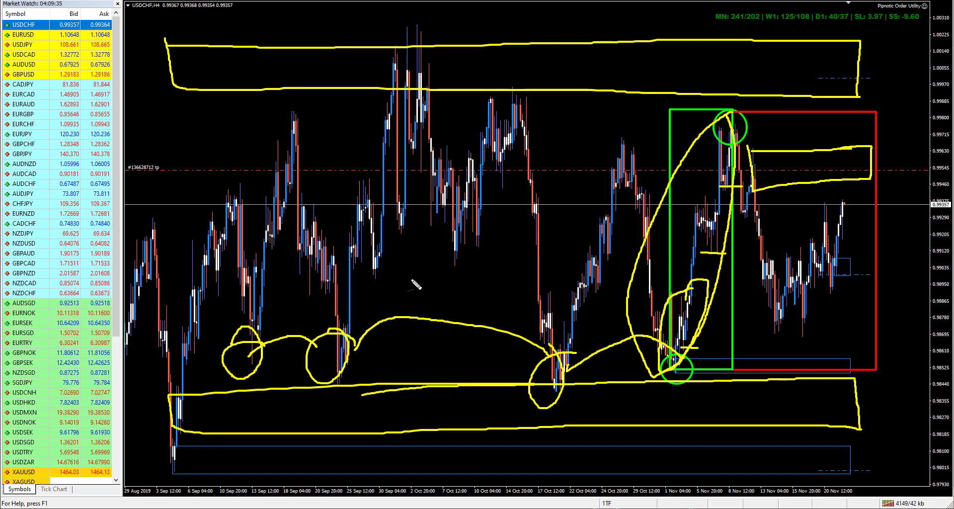
Step: Sketch a yellow drop followed by a zigzag consolidation beneath the October candles, and box both parts of the pattern
{"action": "mouse_move", "coordinate": [403, 248]}
{"action": "left_mouse_down"}
{"action": "mouse_move", "coordinate": [420, 293]}
{"action": "mouse_move", "coordinate": [437, 273]}
{"action": "mouse_move", "coordinate": [450, 291]}
{"action": "mouse_move", "coordinate": [463, 269]}
{"action": "mouse_move", "coordinate": [481, 293]}
{"action": "mouse_move", "coordinate": [492, 261]}
{"action": "left_mouse_up"}
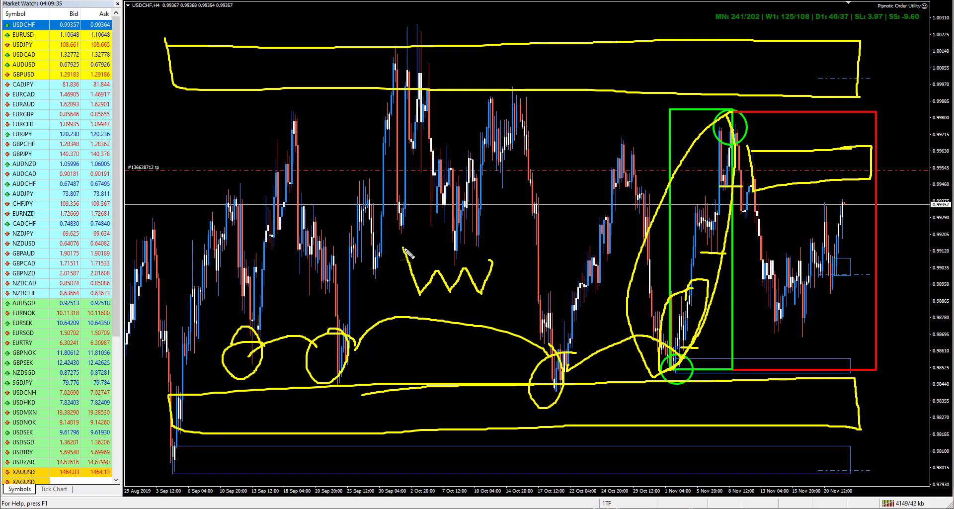
{"action": "left_click_drag", "start_coordinate": [403, 247], "coordinate": [390, 204]}
{"action": "mouse_move", "coordinate": [487, 260]}
{"action": "left_mouse_down"}
{"action": "mouse_move", "coordinate": [429, 264]}
{"action": "mouse_move", "coordinate": [431, 298]}
{"action": "mouse_move", "coordinate": [492, 293]}
{"action": "mouse_move", "coordinate": [503, 271]}
{"action": "mouse_move", "coordinate": [492, 259]}
{"action": "left_mouse_up"}
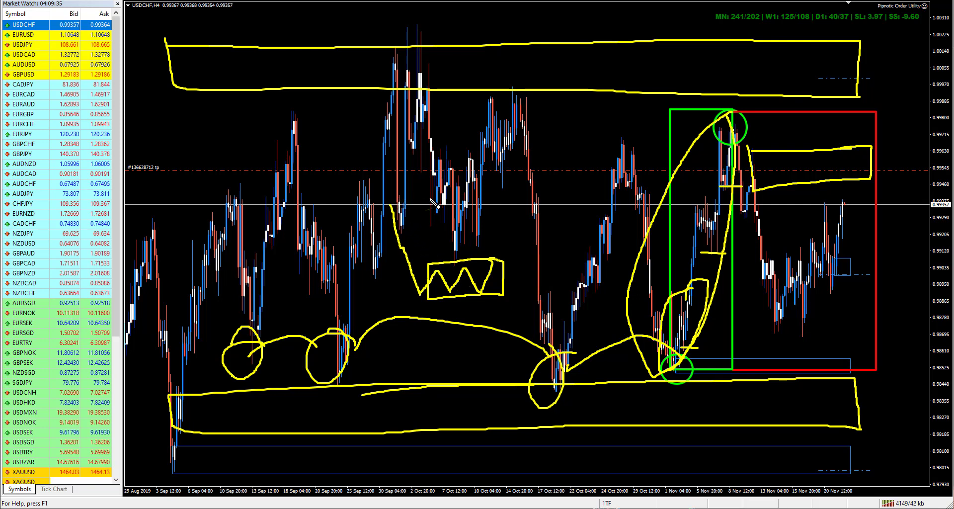
{"action": "mouse_move", "coordinate": [422, 199]}
{"action": "left_mouse_down"}
{"action": "mouse_move", "coordinate": [380, 198]}
{"action": "mouse_move", "coordinate": [390, 303]}
{"action": "mouse_move", "coordinate": [426, 301]}
{"action": "mouse_move", "coordinate": [422, 197]}
{"action": "mouse_move", "coordinate": [499, 202]}
{"action": "mouse_move", "coordinate": [507, 274]}
{"action": "left_mouse_up"}
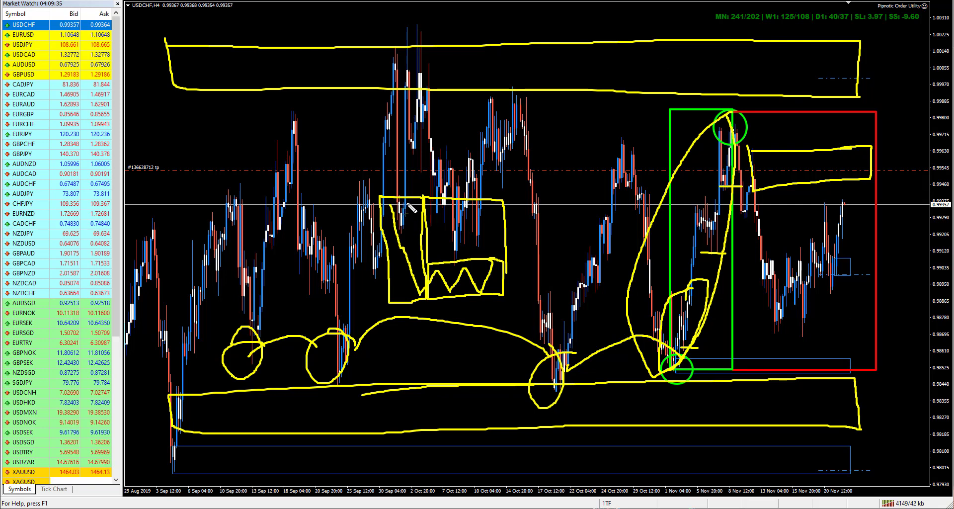
{"action": "mouse_move", "coordinate": [408, 204]}
{"action": "left_mouse_down"}
{"action": "mouse_move", "coordinate": [391, 228]}
{"action": "mouse_move", "coordinate": [403, 303]}
{"action": "mouse_move", "coordinate": [425, 298]}
{"action": "mouse_move", "coordinate": [415, 224]}
{"action": "mouse_move", "coordinate": [403, 207]}
{"action": "left_mouse_up"}
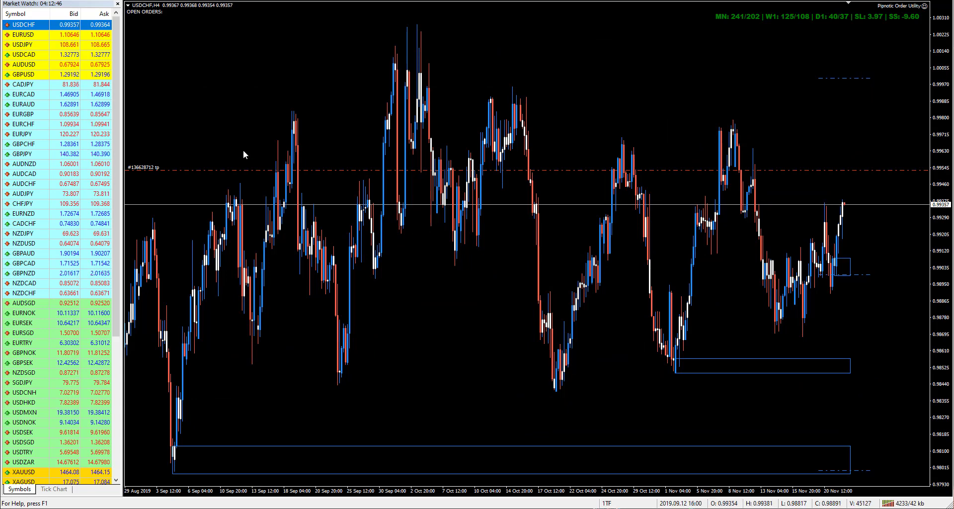
Step: Load EURUSD on H4 and frame the rise from the mid-November low in green and the preceding early November decline in red
{"action": "left_click_drag", "start_coordinate": [66, 34], "coordinate": [233, 57]}
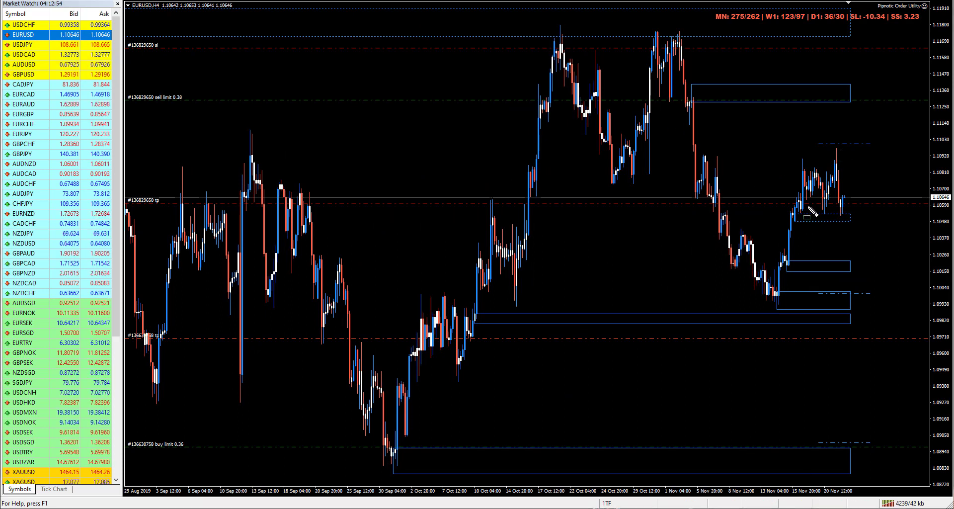
{"action": "left_click", "coordinate": [778, 307]}
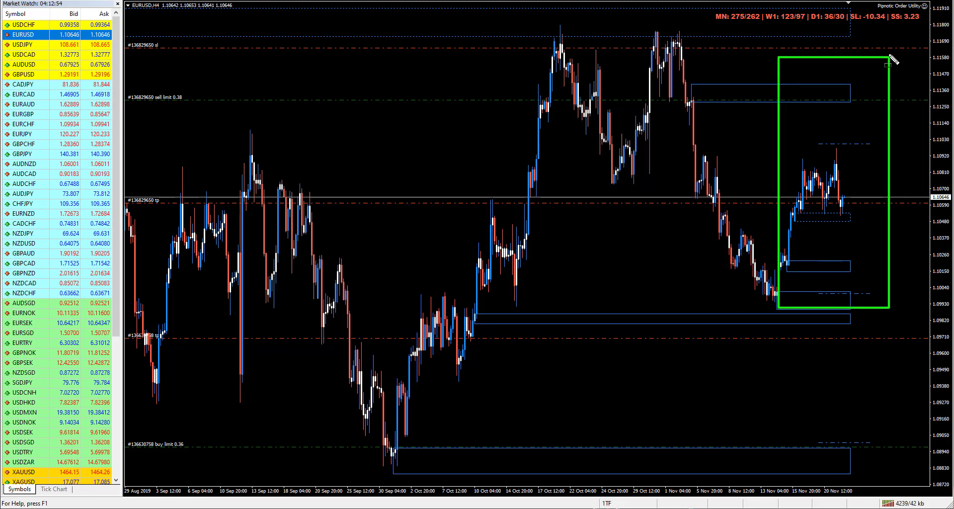
{"action": "left_click", "coordinate": [887, 40]}
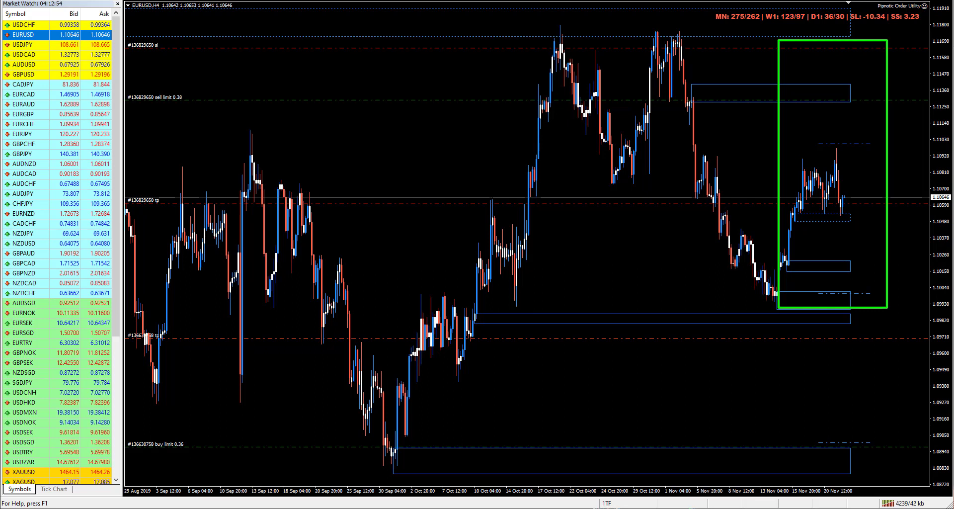
{"action": "left_click_drag", "start_coordinate": [667, 31], "coordinate": [771, 39]}
{"action": "left_click_drag", "start_coordinate": [784, 259], "coordinate": [778, 307]}
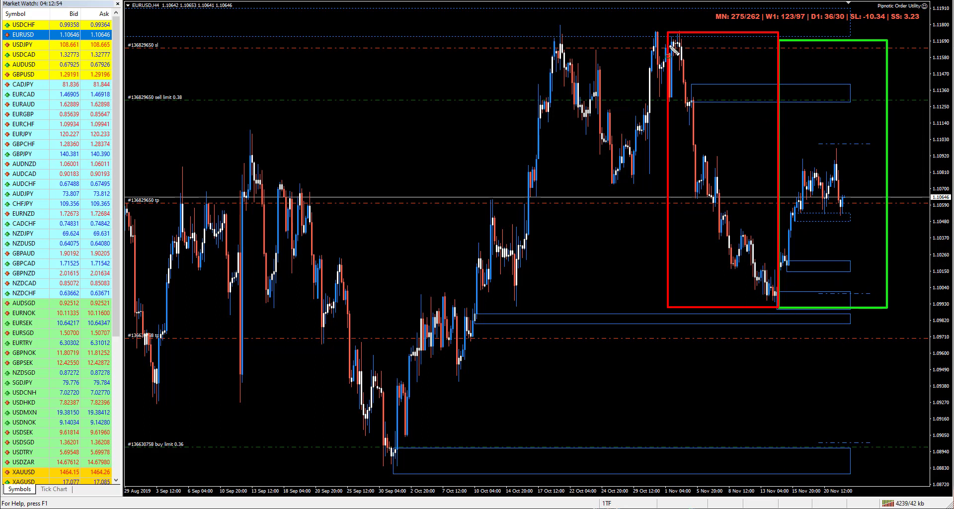
Step: Circle the October and early November highs and the supply zone's origin in green, and link the highs with a yellow V
{"action": "left_click_drag", "start_coordinate": [669, 40], "coordinate": [663, 35]}
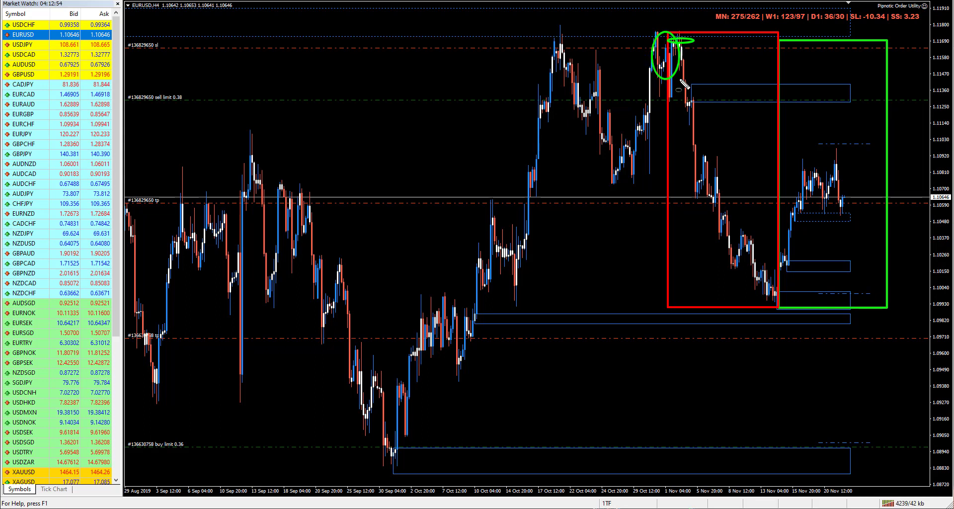
{"action": "left_click_drag", "start_coordinate": [549, 40], "coordinate": [714, 111]}
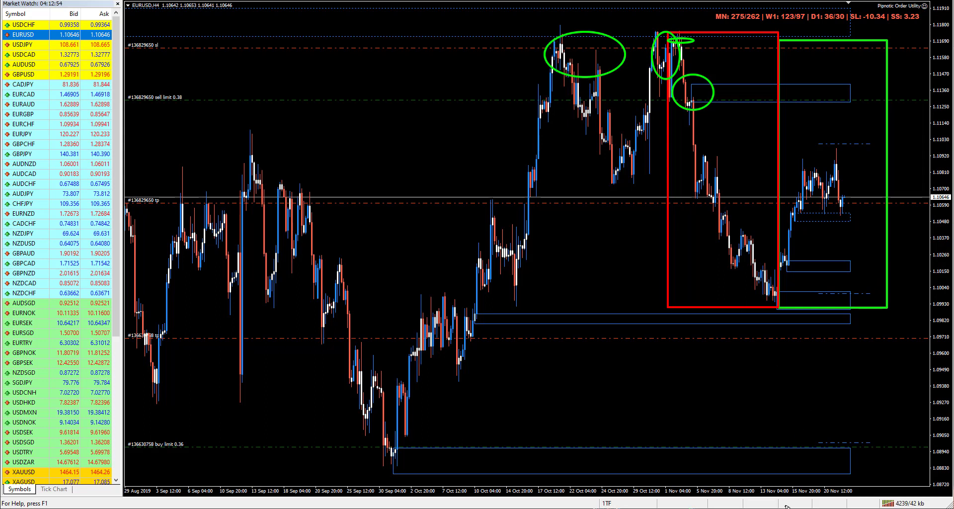
{"action": "mouse_move", "coordinate": [548, 39]}
{"action": "left_mouse_down"}
{"action": "mouse_move", "coordinate": [611, 135]}
{"action": "mouse_move", "coordinate": [682, 55]}
{"action": "mouse_move", "coordinate": [681, 43]}
{"action": "left_mouse_up"}
Step: Sketch a yellow container of stacked levels with a downward arrow, and draw two arrows rising from the latest price through the supply zone
{"action": "mouse_move", "coordinate": [307, 54]}
{"action": "left_mouse_down"}
{"action": "mouse_move", "coordinate": [326, 148]}
{"action": "mouse_move", "coordinate": [397, 36]}
{"action": "left_mouse_up"}
{"action": "left_click_drag", "start_coordinate": [314, 75], "coordinate": [398, 73]}
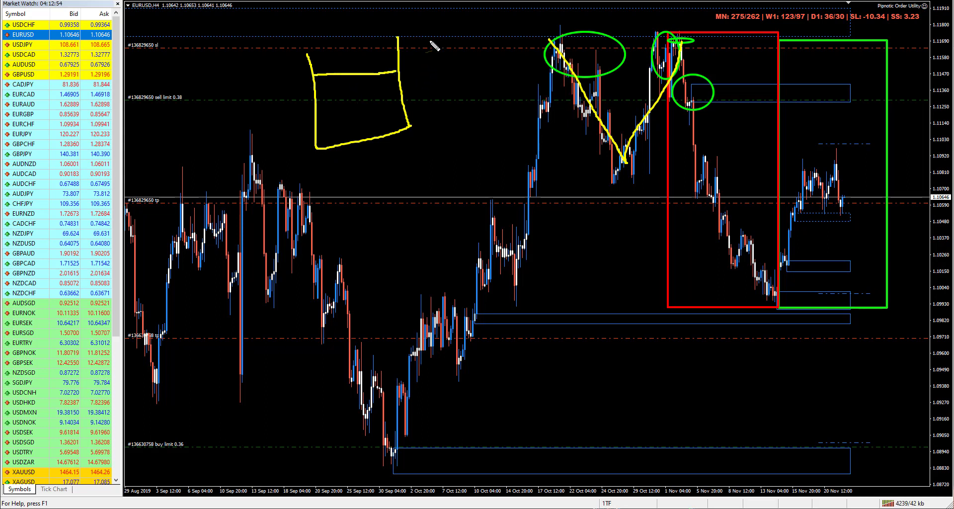
{"action": "mouse_move", "coordinate": [341, 22]}
{"action": "left_mouse_down"}
{"action": "mouse_move", "coordinate": [341, 67]}
{"action": "mouse_move", "coordinate": [330, 47]}
{"action": "mouse_move", "coordinate": [356, 59]}
{"action": "mouse_move", "coordinate": [344, 67]}
{"action": "mouse_move", "coordinate": [400, 86]}
{"action": "left_mouse_up"}
{"action": "left_click_drag", "start_coordinate": [319, 104], "coordinate": [406, 92]}
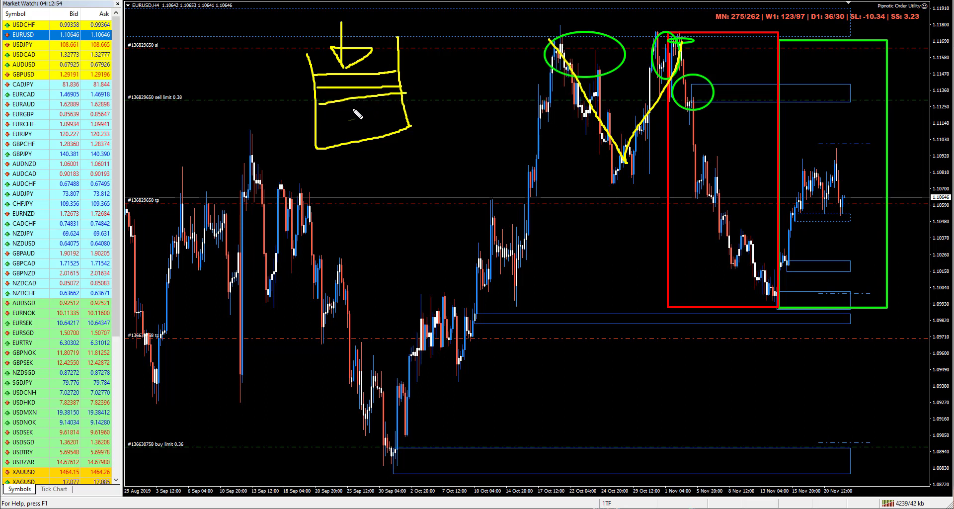
{"action": "left_click_drag", "start_coordinate": [323, 115], "coordinate": [392, 107]}
{"action": "left_click_drag", "start_coordinate": [318, 133], "coordinate": [416, 111]}
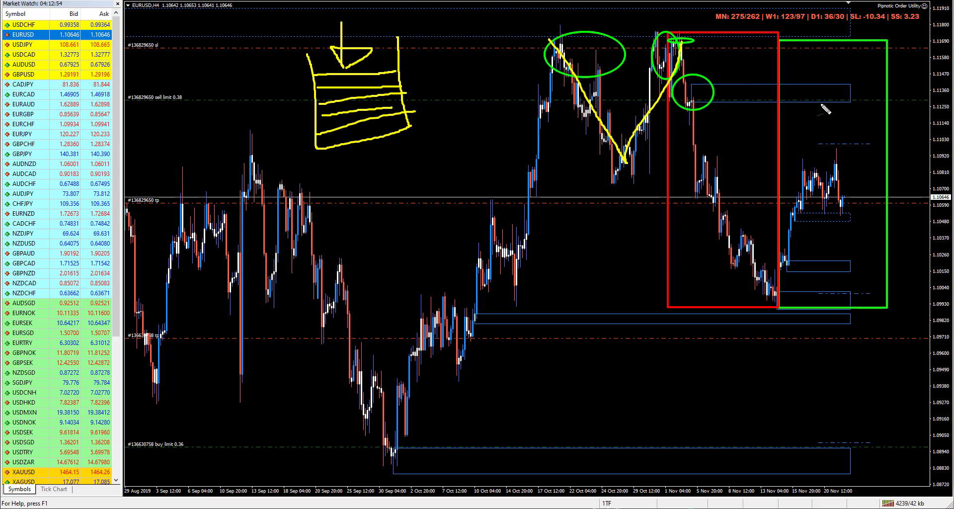
{"action": "mouse_move", "coordinate": [857, 157]}
{"action": "left_mouse_down"}
{"action": "mouse_move", "coordinate": [858, 103]}
{"action": "mouse_move", "coordinate": [864, 115]}
{"action": "mouse_move", "coordinate": [845, 21]}
{"action": "left_mouse_up"}
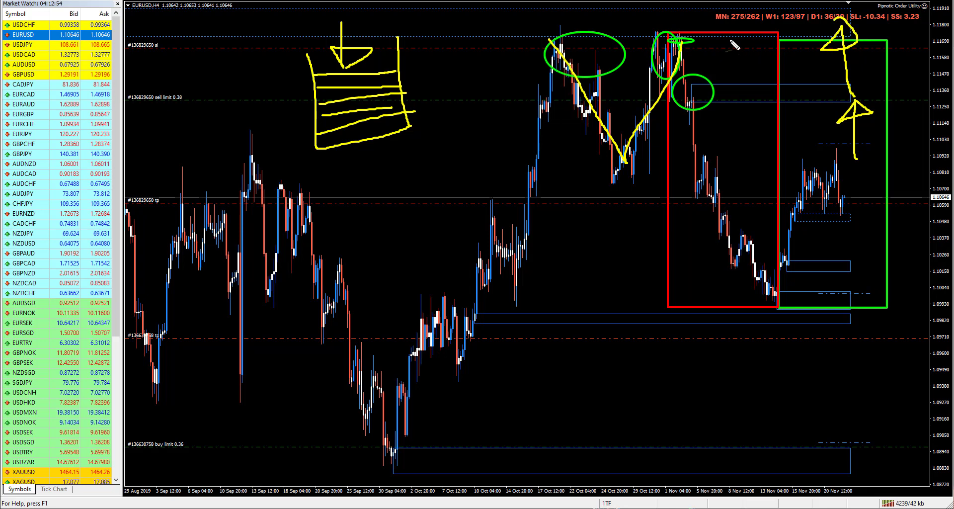
{"action": "mouse_move", "coordinate": [486, 22]}
{"action": "left_mouse_down"}
{"action": "mouse_move", "coordinate": [496, 69]}
{"action": "mouse_move", "coordinate": [597, 99]}
{"action": "mouse_move", "coordinate": [559, 13]}
{"action": "mouse_move", "coordinate": [453, 40]}
{"action": "left_mouse_up"}
Step: Clear the annotations and switch EURUSD to the Daily chart
{"action": "key", "text": "Escape"}
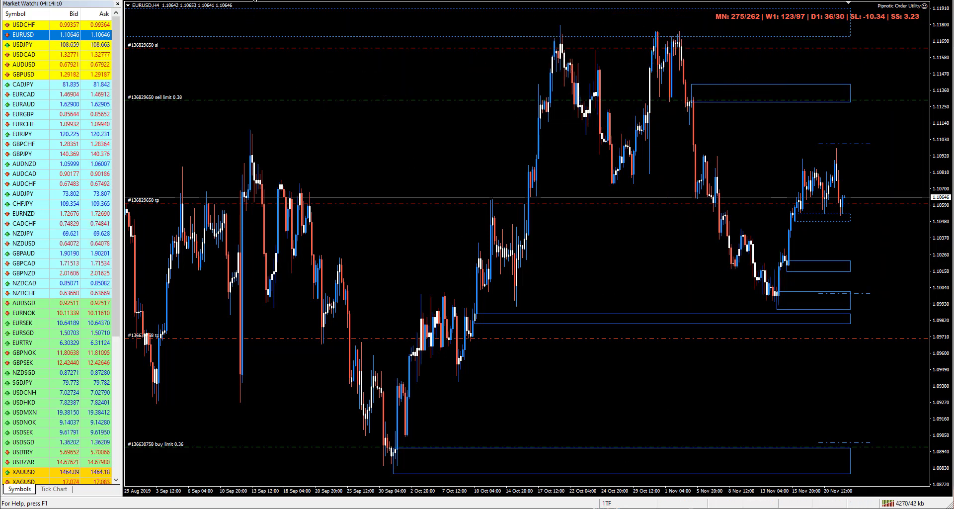
{"action": "key", "text": "d"}
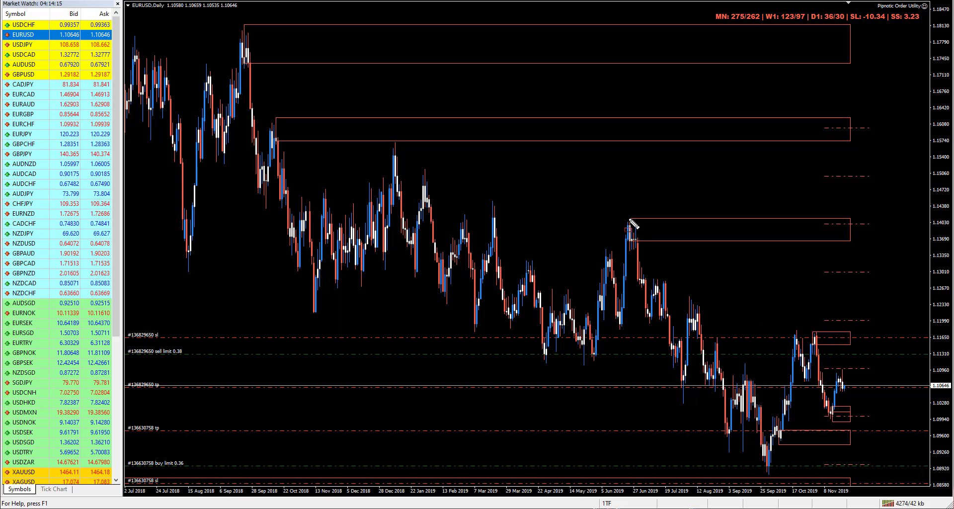
Step: Frame the June–September decline in red and the following rise in green, and mark an upward path and a level at about 1.1165 in yellow
{"action": "left_click_drag", "start_coordinate": [629, 218], "coordinate": [780, 478]}
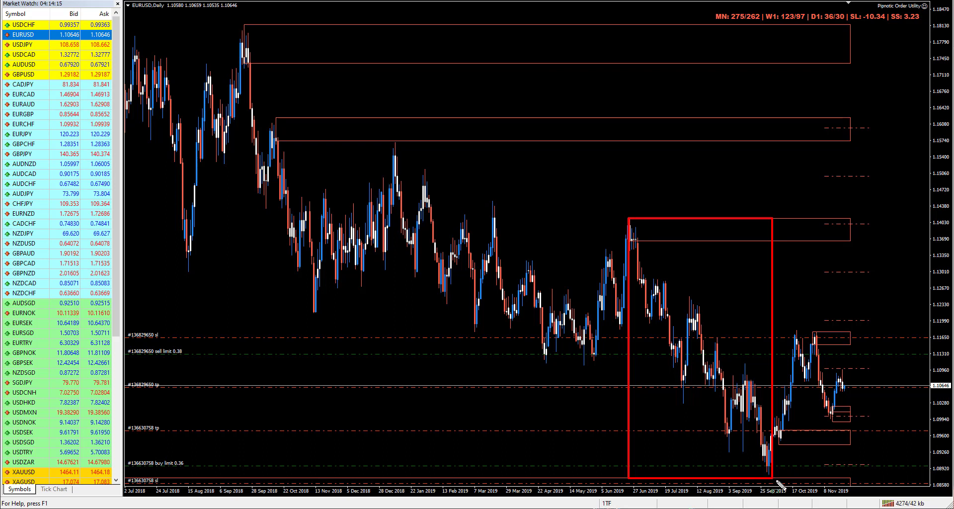
{"action": "mouse_move", "coordinate": [775, 475]}
{"action": "left_mouse_down"}
{"action": "mouse_move", "coordinate": [895, 333]}
{"action": "mouse_move", "coordinate": [892, 218]}
{"action": "left_mouse_up"}
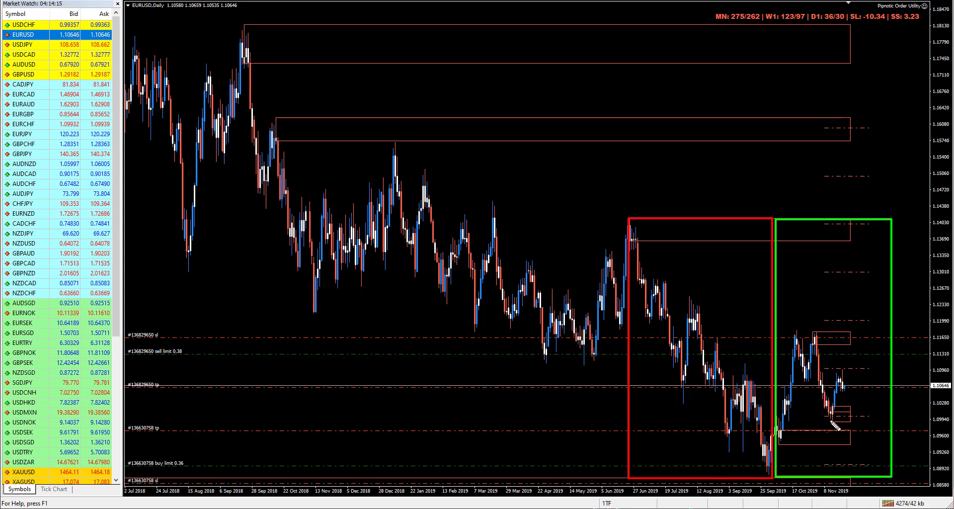
{"action": "left_click_drag", "start_coordinate": [834, 412], "coordinate": [862, 318]}
{"action": "left_click_drag", "start_coordinate": [705, 338], "coordinate": [845, 338]}
{"action": "left_click_drag", "start_coordinate": [667, 295], "coordinate": [862, 296]}
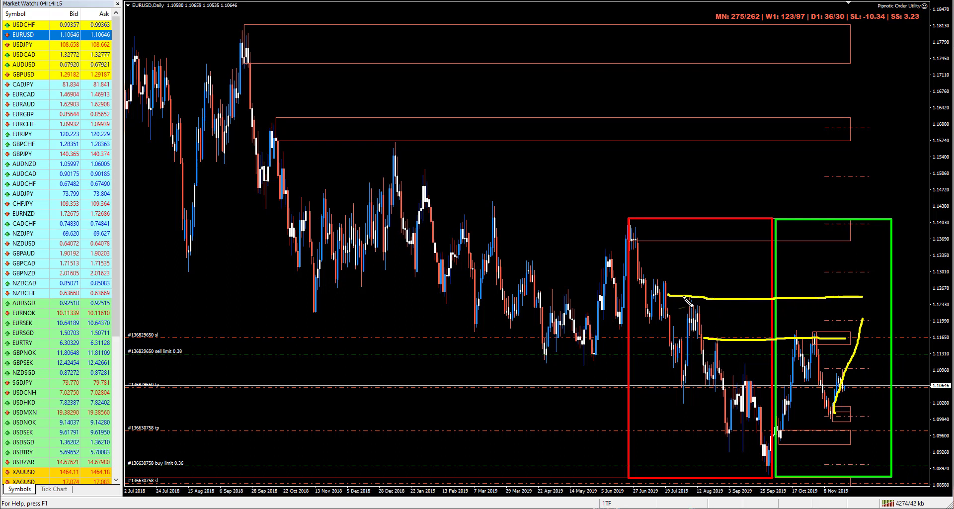
{"action": "left_click_drag", "start_coordinate": [668, 287], "coordinate": [651, 288]}
{"action": "key", "text": "ctrl+z"}
{"action": "key", "text": "ctrl+z"}
{"action": "key", "text": "ctrl+z"}
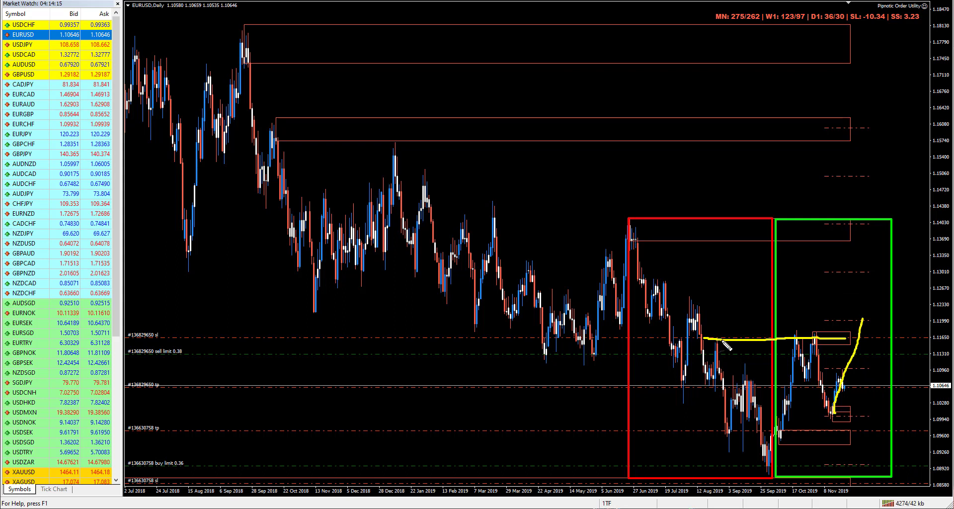
Step: Mark a yellow level at about 1.1290 with a green zone above it, and extend the yellow path up to it and back down
{"action": "left_click_drag", "start_coordinate": [648, 277], "coordinate": [884, 277]}
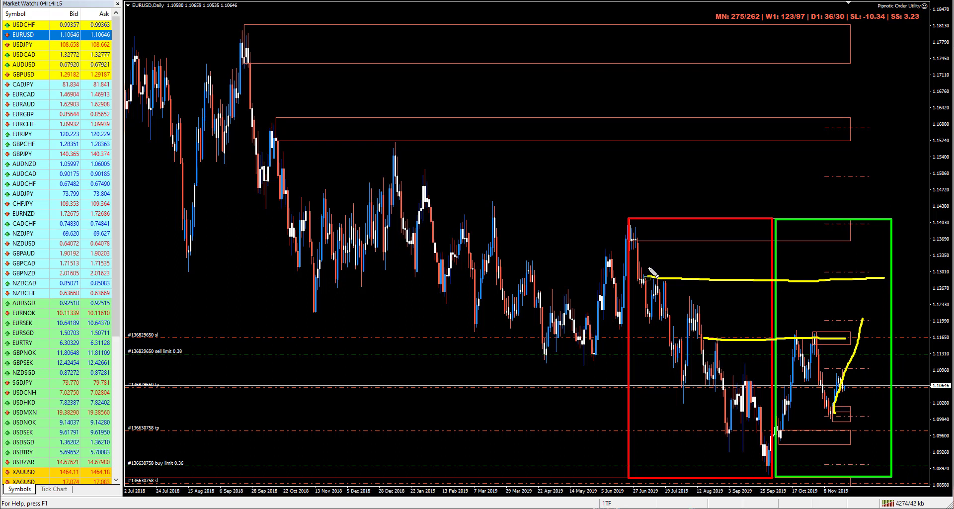
{"action": "left_click_drag", "start_coordinate": [811, 278], "coordinate": [886, 276]}
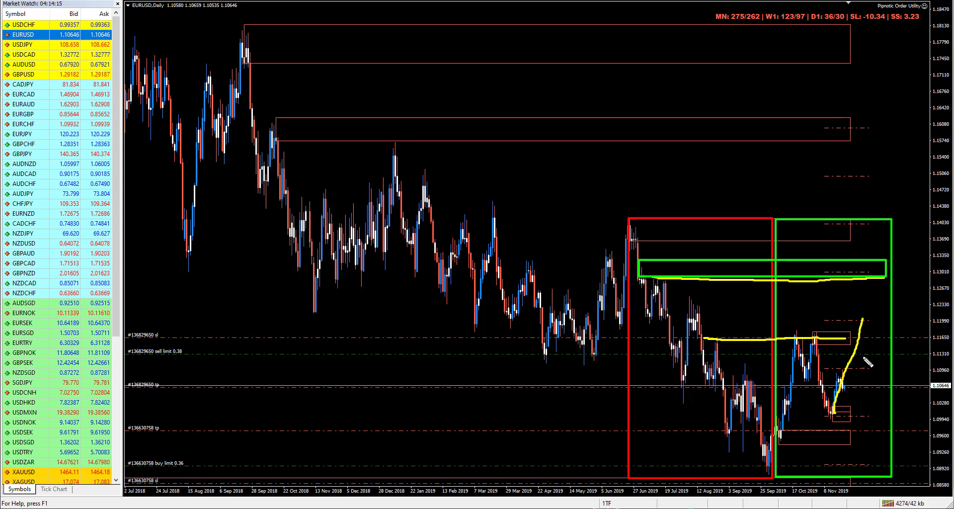
{"action": "mouse_move", "coordinate": [862, 319]}
{"action": "left_mouse_down"}
{"action": "mouse_move", "coordinate": [891, 282]}
{"action": "mouse_move", "coordinate": [894, 340]}
{"action": "mouse_move", "coordinate": [915, 313]}
{"action": "mouse_move", "coordinate": [918, 340]}
{"action": "left_mouse_up"}
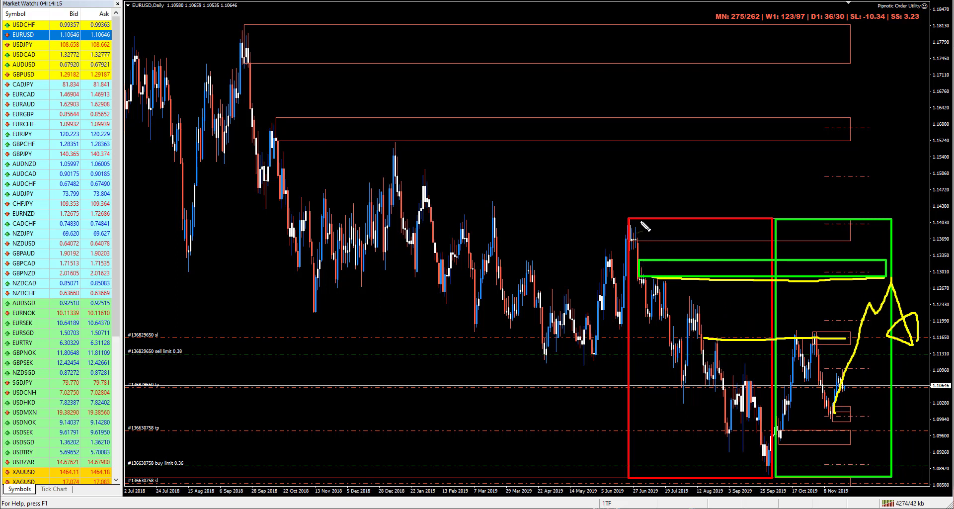
Step: Outline the June supply zone in yellow, arc back across the earlier highs, and circle the September 2018 zone's origin and the January 2019 high
{"action": "mouse_move", "coordinate": [643, 219]}
{"action": "left_mouse_down"}
{"action": "mouse_move", "coordinate": [625, 220]}
{"action": "mouse_move", "coordinate": [790, 241]}
{"action": "mouse_move", "coordinate": [862, 225]}
{"action": "mouse_move", "coordinate": [627, 218]}
{"action": "mouse_move", "coordinate": [544, 203]}
{"action": "mouse_move", "coordinate": [494, 221]}
{"action": "mouse_move", "coordinate": [529, 234]}
{"action": "mouse_move", "coordinate": [355, 188]}
{"action": "mouse_move", "coordinate": [269, 190]}
{"action": "left_mouse_up"}
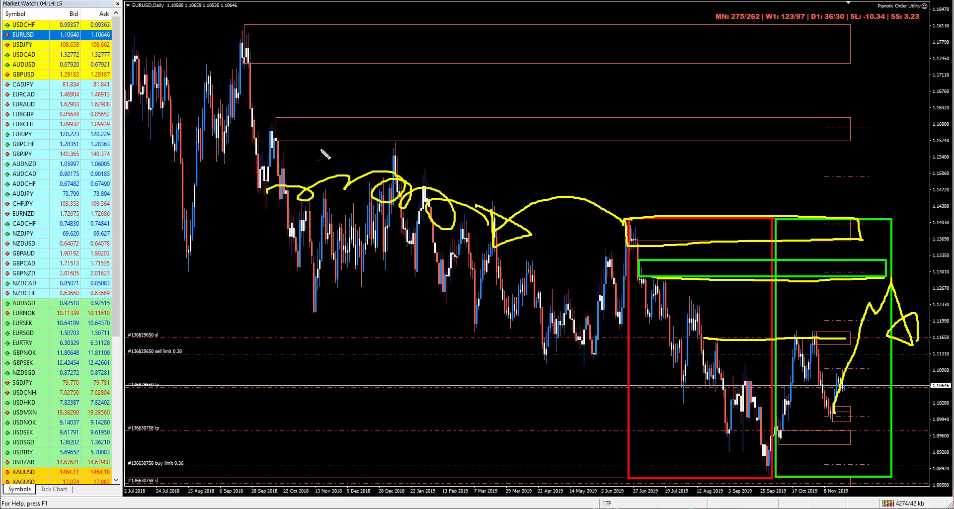
{"action": "mouse_move", "coordinate": [274, 113]}
{"action": "left_mouse_down"}
{"action": "mouse_move", "coordinate": [279, 148]}
{"action": "mouse_move", "coordinate": [856, 142]}
{"action": "mouse_move", "coordinate": [685, 116]}
{"action": "mouse_move", "coordinate": [264, 121]}
{"action": "left_mouse_up"}
{"action": "left_click_drag", "start_coordinate": [382, 144], "coordinate": [393, 143]}
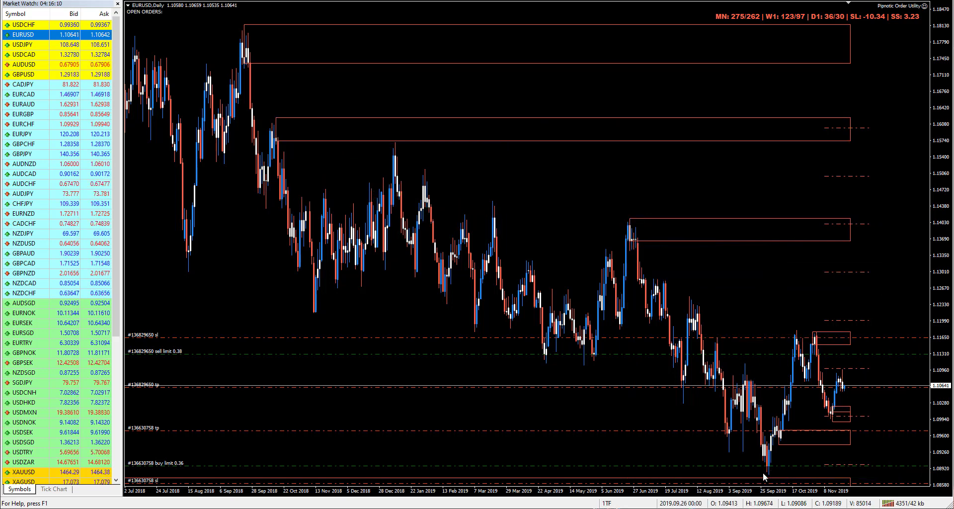
Step: Switch EURUSD to H4, framing the early to mid-October rise in green and the price action after its high in magenta
{"action": "type", "text": "H4"}
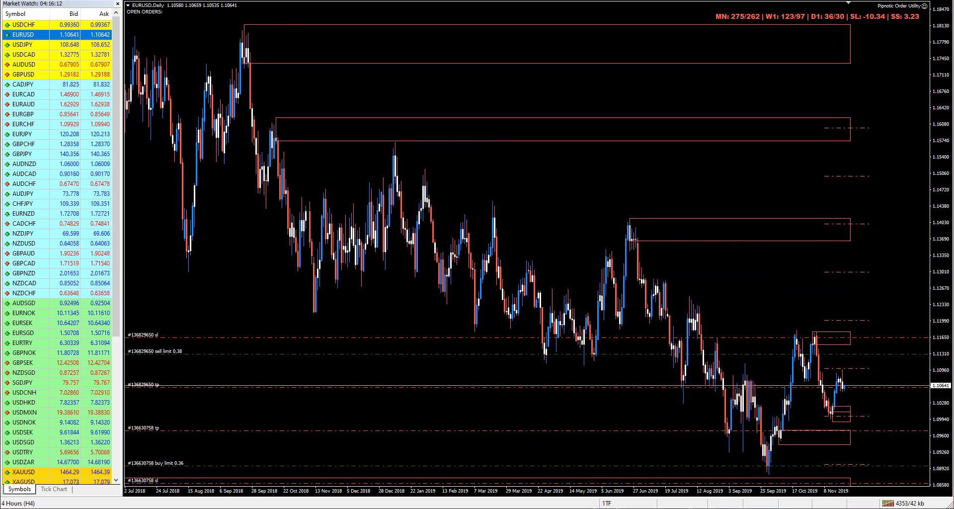
{"action": "key", "text": "Return"}
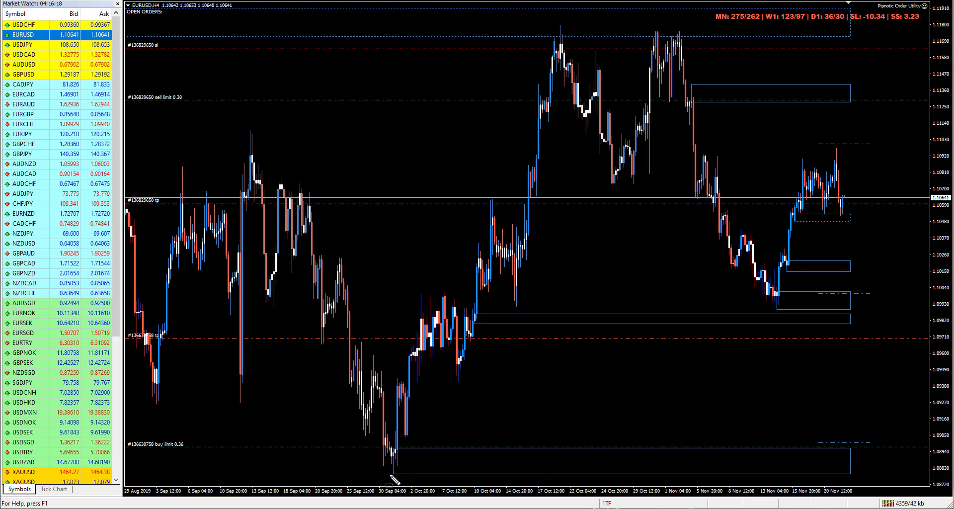
{"action": "left_click_drag", "start_coordinate": [390, 474], "coordinate": [561, 17]}
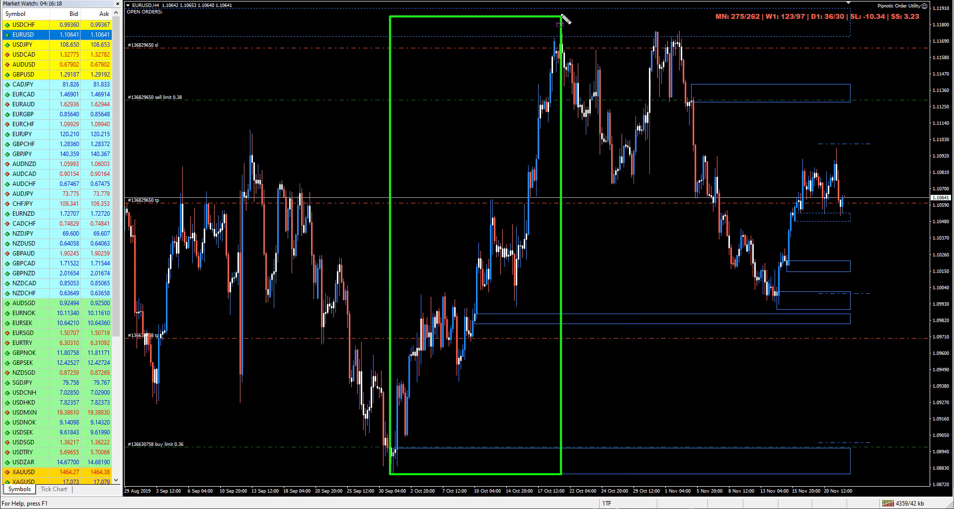
{"action": "left_click_drag", "start_coordinate": [562, 15], "coordinate": [851, 477]}
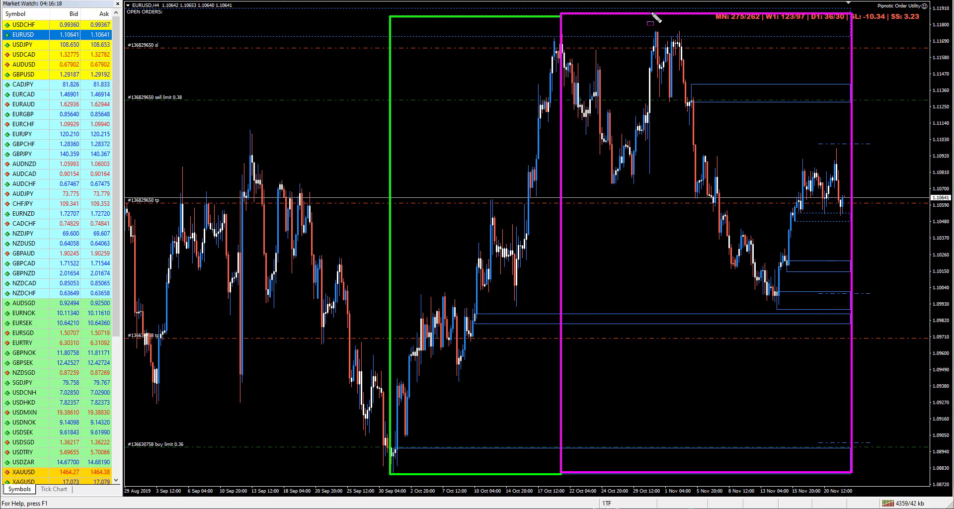
Step: Draw a yellow down arrow from the late October high, and circle the November supply origin, the early October demand origin and the mid-November low
{"action": "left_click", "coordinate": [796, 321]}
{"action": "mouse_move", "coordinate": [649, 37]}
{"action": "left_mouse_down"}
{"action": "mouse_move", "coordinate": [793, 355]}
{"action": "mouse_move", "coordinate": [812, 307]}
{"action": "mouse_move", "coordinate": [794, 355]}
{"action": "left_mouse_up"}
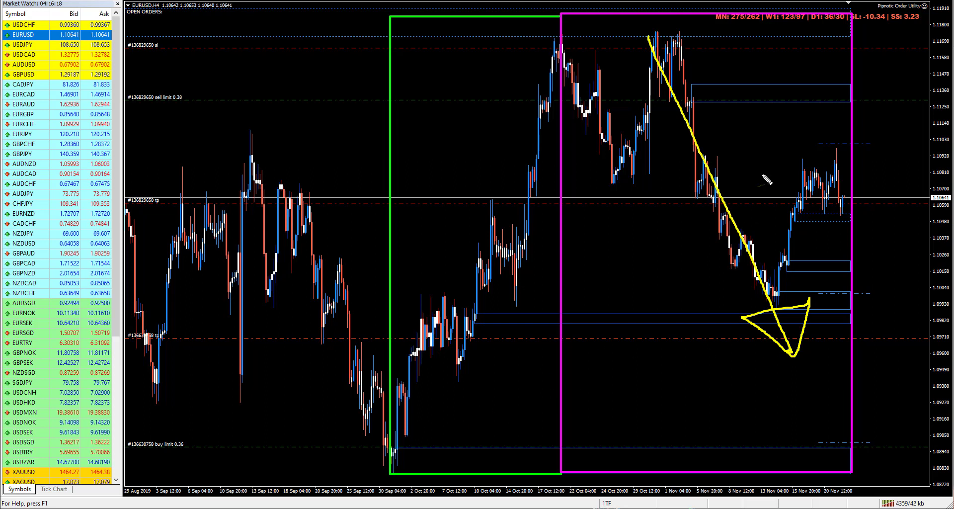
{"action": "mouse_move", "coordinate": [718, 81]}
{"action": "left_mouse_down"}
{"action": "mouse_move", "coordinate": [714, 143]}
{"action": "mouse_move", "coordinate": [675, 71]}
{"action": "left_mouse_up"}
{"action": "mouse_move", "coordinate": [438, 436]}
{"action": "left_mouse_down"}
{"action": "mouse_move", "coordinate": [397, 427]}
{"action": "mouse_move", "coordinate": [366, 447]}
{"action": "left_mouse_up"}
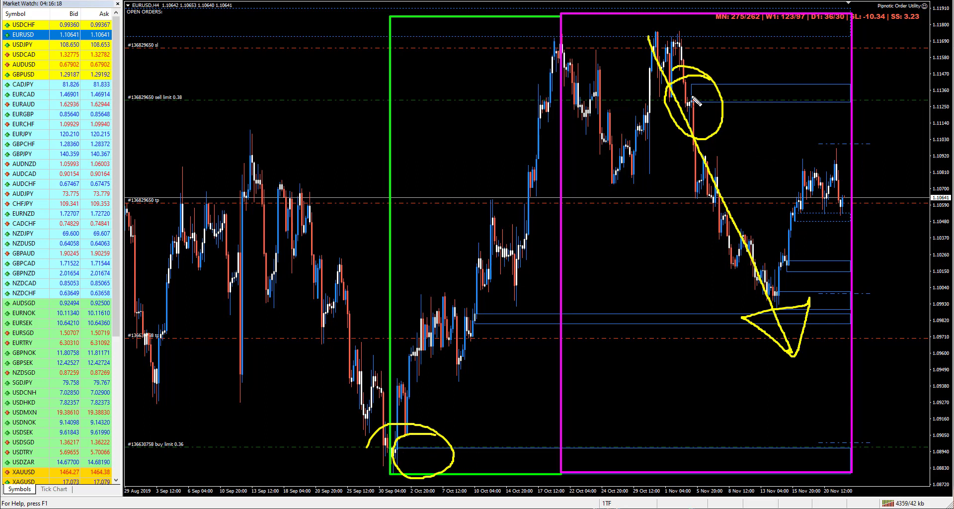
{"action": "mouse_move", "coordinate": [793, 285]}
{"action": "left_mouse_down"}
{"action": "mouse_move", "coordinate": [779, 282]}
{"action": "mouse_move", "coordinate": [765, 313]}
{"action": "mouse_move", "coordinate": [805, 303]}
{"action": "mouse_move", "coordinate": [804, 284]}
{"action": "mouse_move", "coordinate": [793, 308]}
{"action": "mouse_move", "coordinate": [788, 299]}
{"action": "left_mouse_up"}
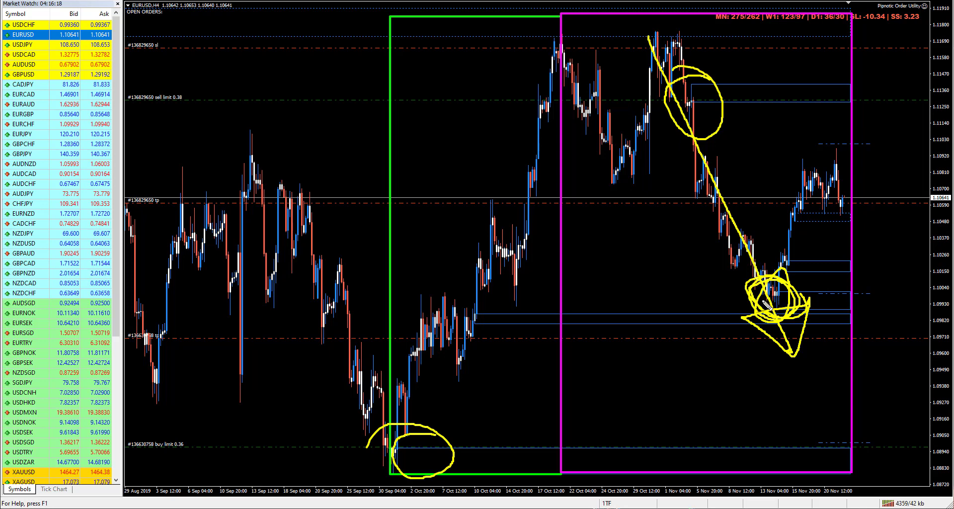
Step: Outline the 10 October demand zone in yellow, mark a level at about 1.0945, and box the lower area at about 1.0905 to 1.0930
{"action": "mouse_move", "coordinate": [476, 324]}
{"action": "left_mouse_down"}
{"action": "mouse_move", "coordinate": [466, 307]}
{"action": "mouse_move", "coordinate": [780, 301]}
{"action": "mouse_move", "coordinate": [855, 332]}
{"action": "mouse_move", "coordinate": [467, 332]}
{"action": "left_mouse_up"}
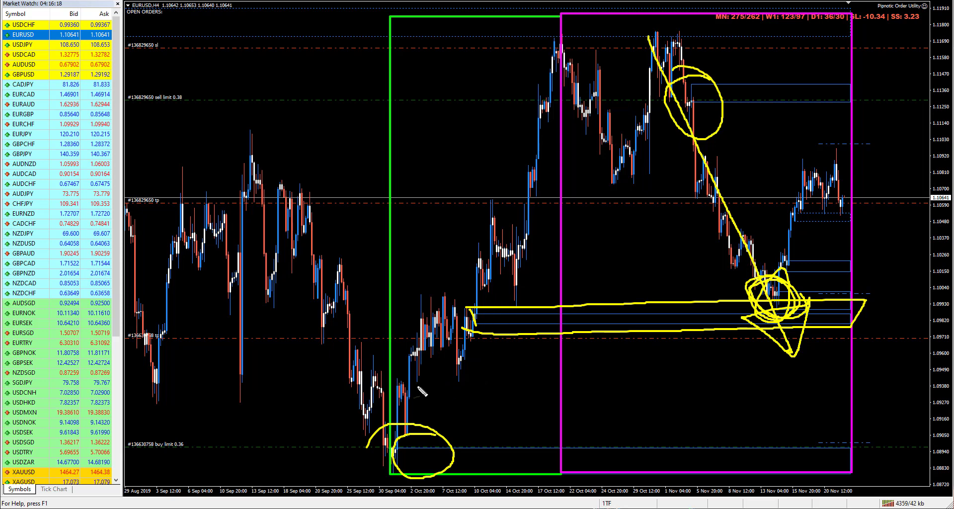
{"action": "left_click_drag", "start_coordinate": [415, 382], "coordinate": [878, 370]}
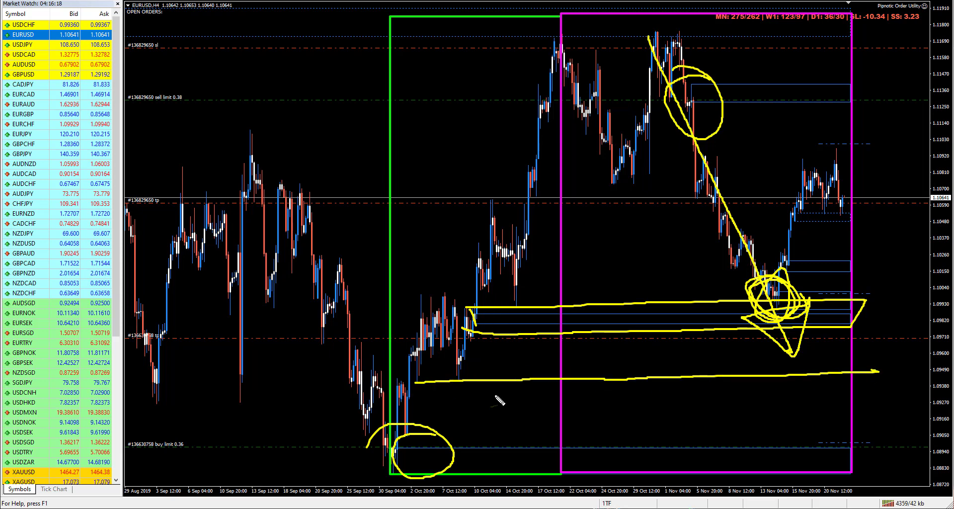
{"action": "left_click_drag", "start_coordinate": [406, 398], "coordinate": [745, 396]}
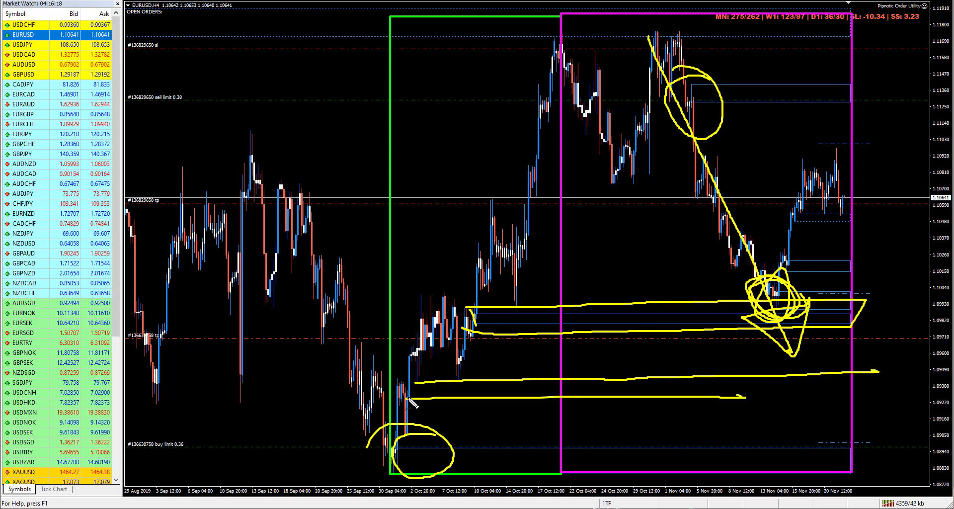
{"action": "mouse_move", "coordinate": [406, 410]}
{"action": "left_mouse_down"}
{"action": "mouse_move", "coordinate": [611, 435]}
{"action": "mouse_move", "coordinate": [850, 432]}
{"action": "mouse_move", "coordinate": [847, 395]}
{"action": "mouse_move", "coordinate": [713, 399]}
{"action": "mouse_move", "coordinate": [678, 410]}
{"action": "left_mouse_up"}
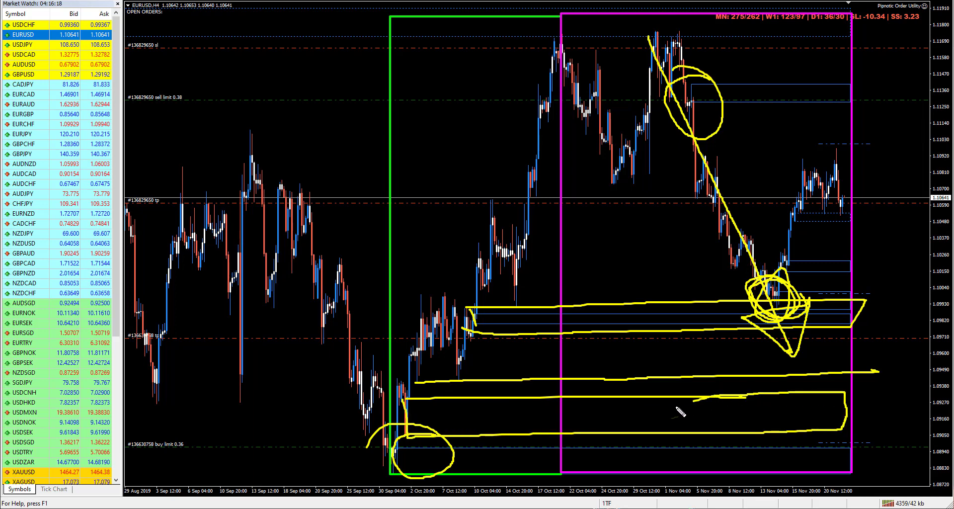